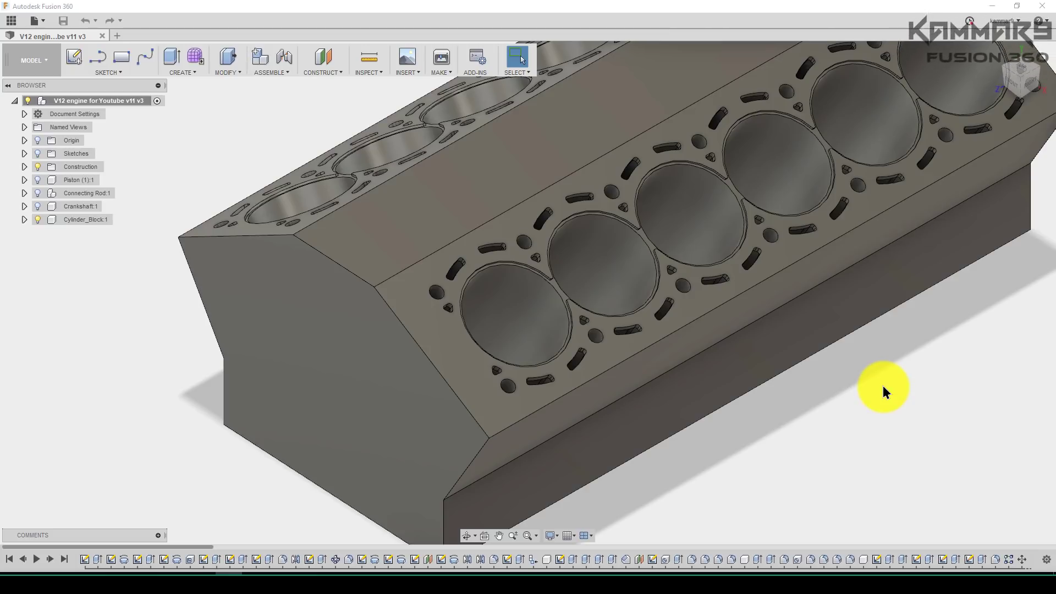
Step: Make Cylinder_Block the active component for editing
scroll(742, 379, down, 3)
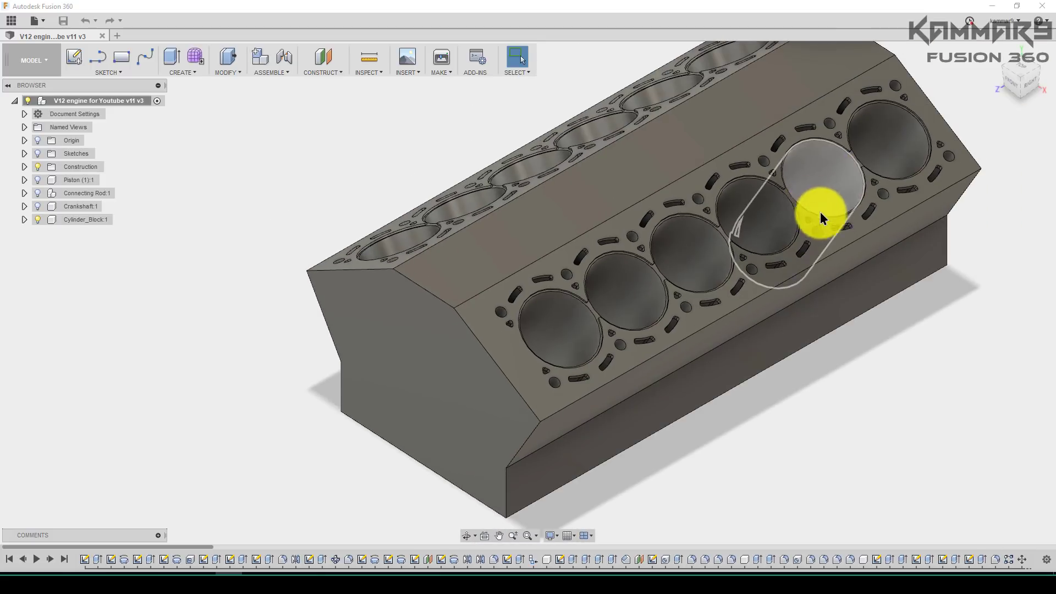
middle_drag(825, 252, 738, 264)
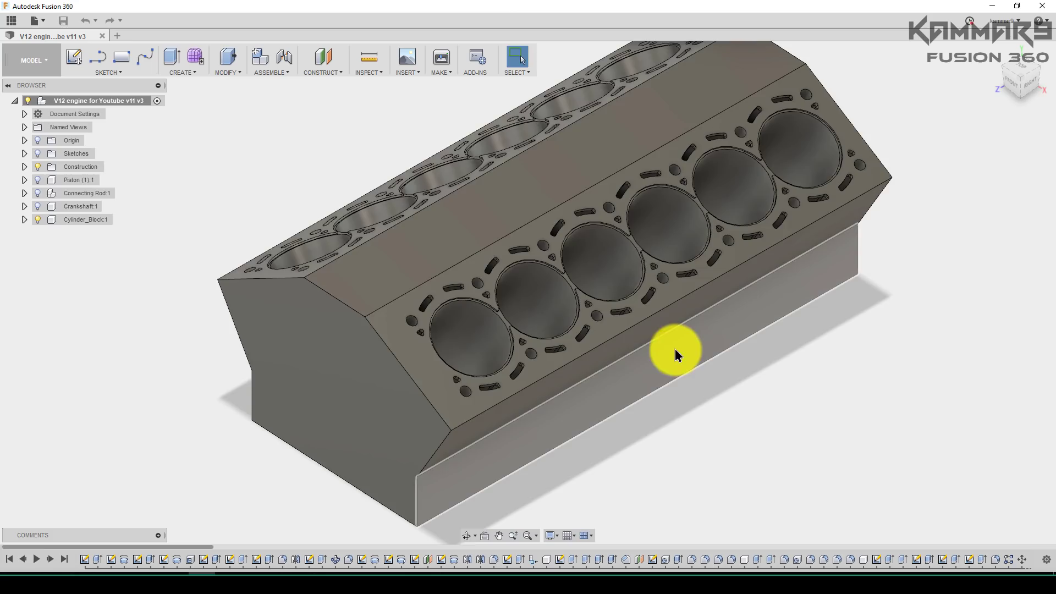
shift+middle_drag(676, 348, 626, 352)
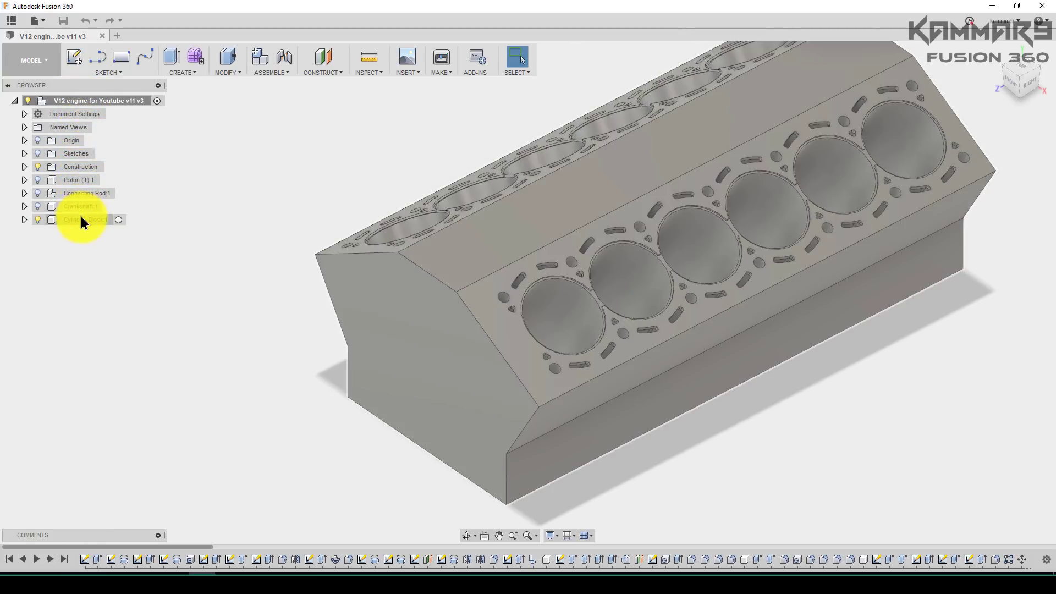
click(119, 220)
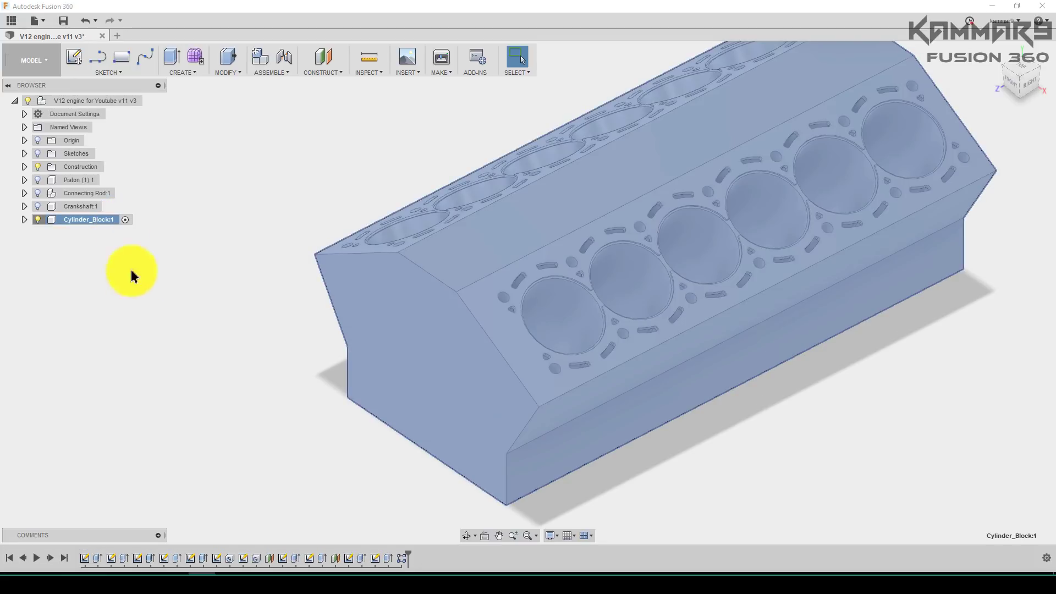
click(171, 352)
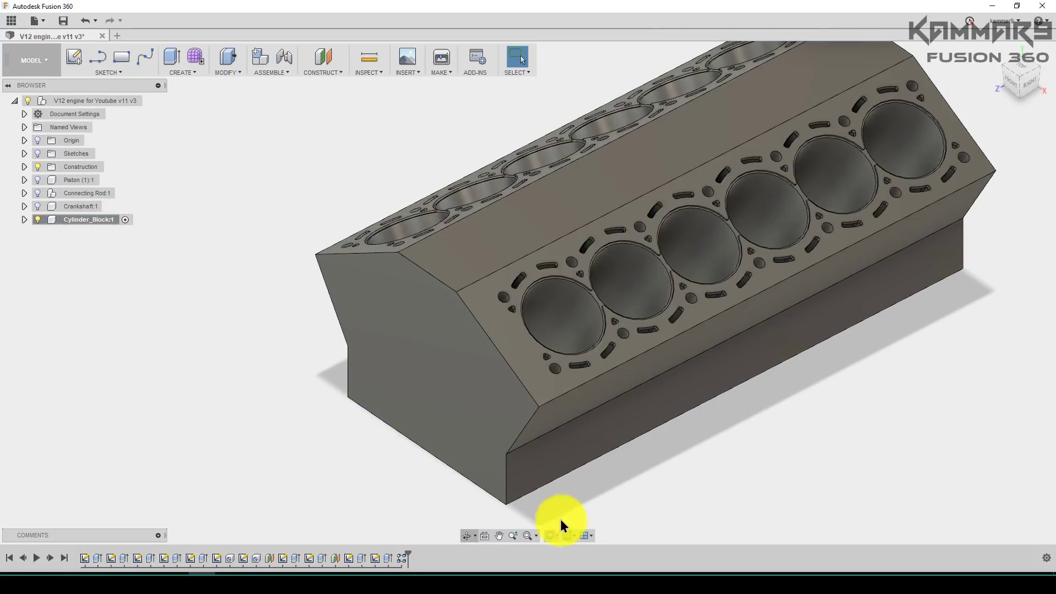
Step: Start a new sketch on the flat bottom face of the cylinder block
middle_drag(660, 419, 591, 315)
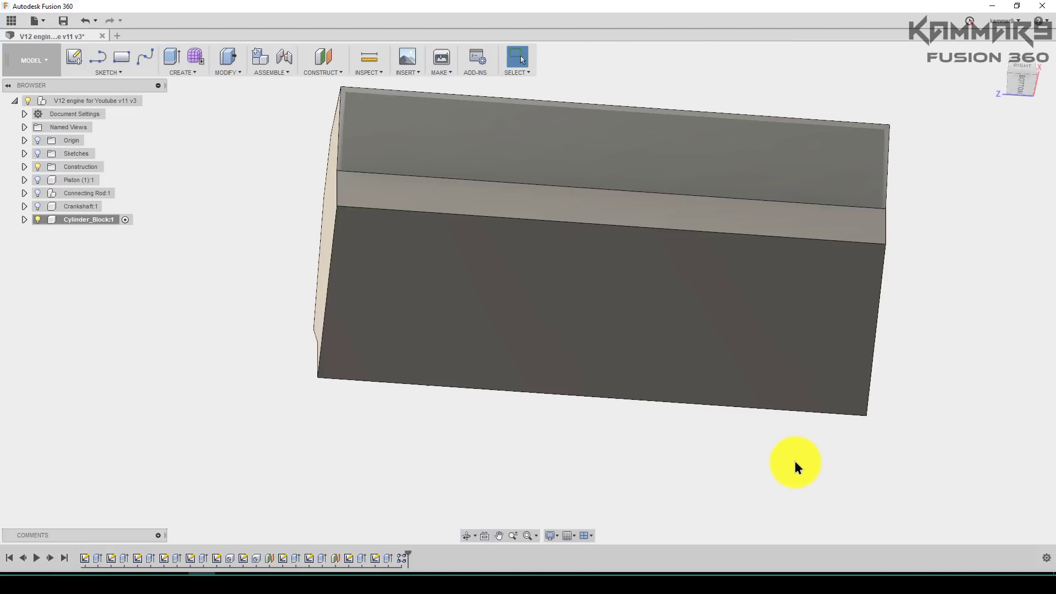
click(775, 256)
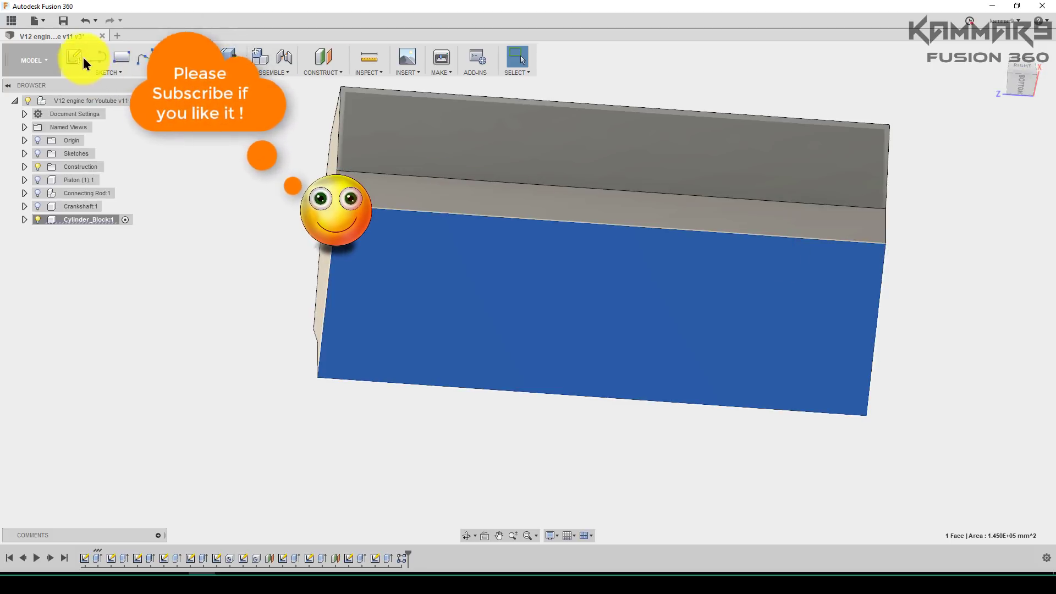
click(79, 58)
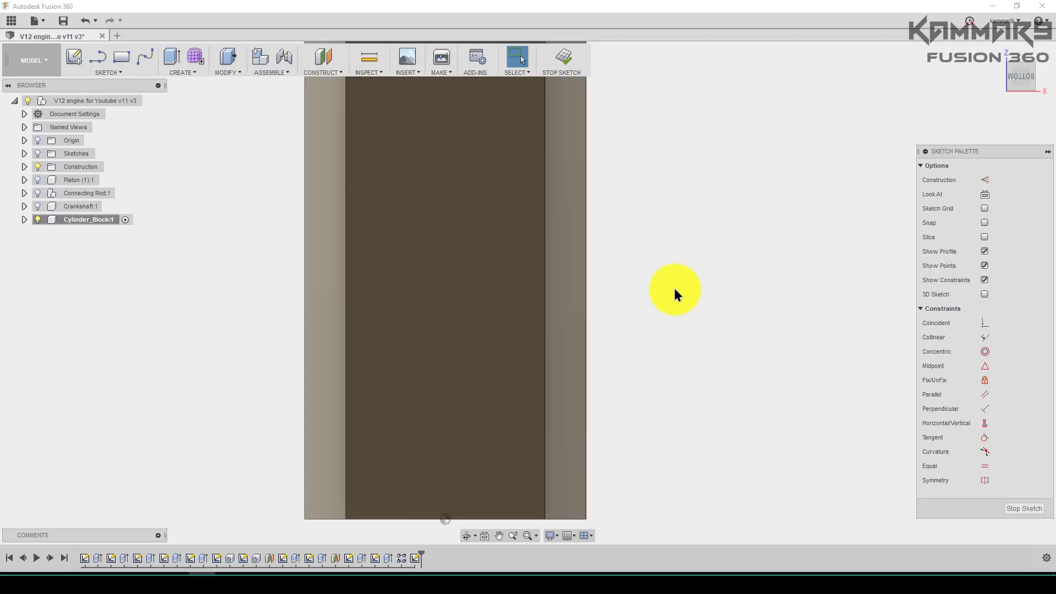
Step: Draw a centre line along the bottom face, joining the midpoints of its two short edges
mouse_move(478, 152)
shift+middle_down()
mouse_move(483, 182)
mouse_move(424, 236)
mouse_move(354, 207)
shift+middle_up()
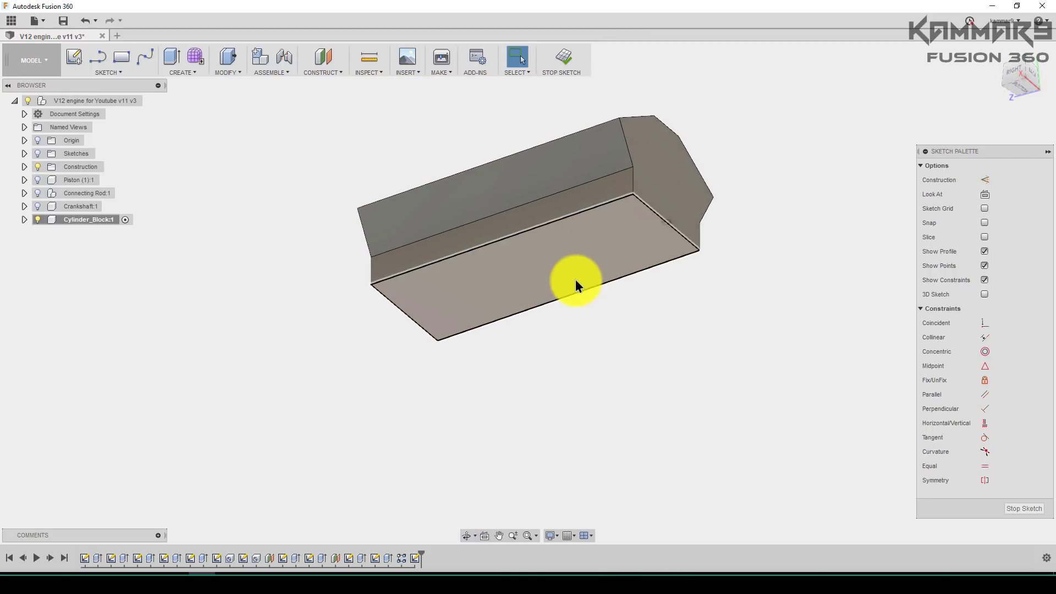
scroll(575, 279, up, 3)
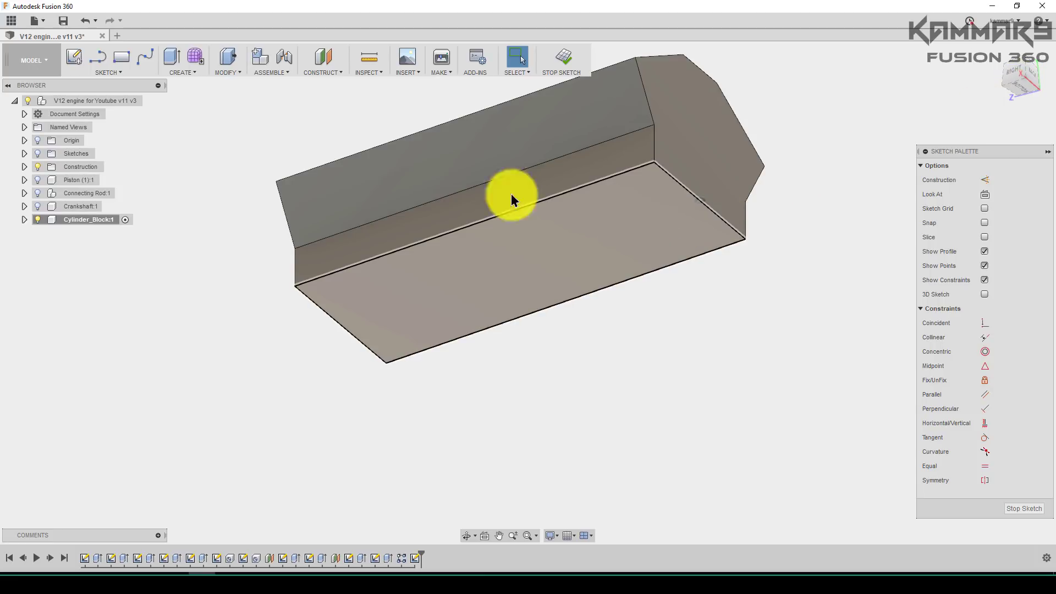
click(98, 57)
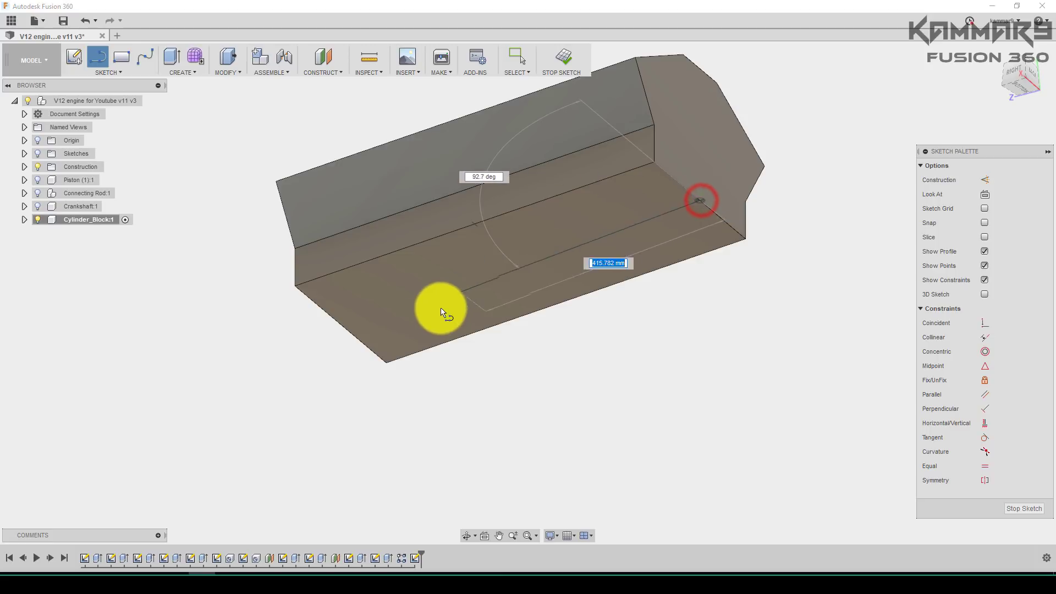
click(341, 329)
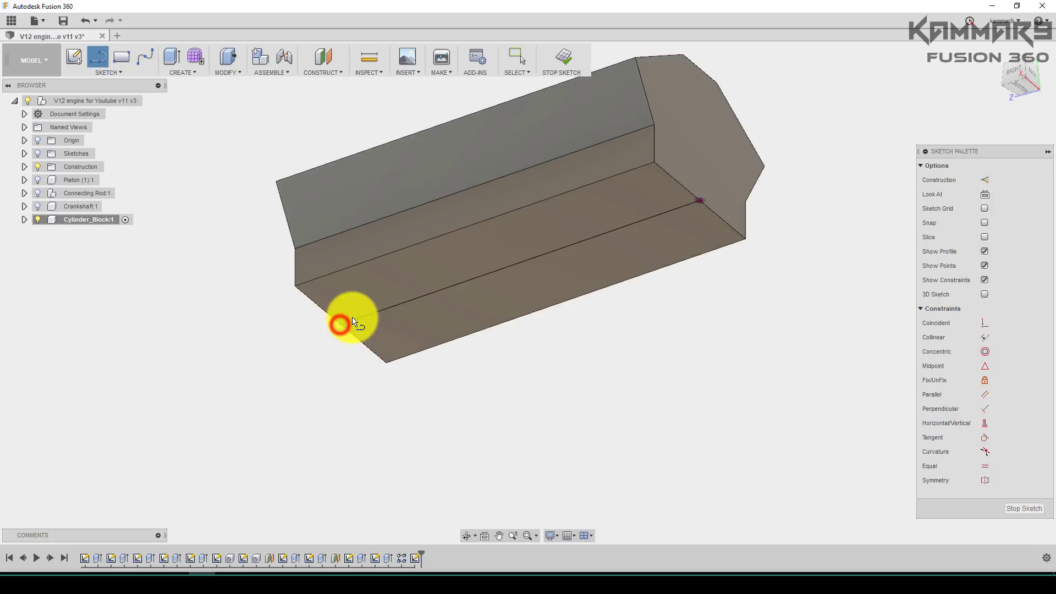
Step: Sketch a stepped half-profile on one side of the centre line, with one step at one end and two steps at the other
scroll(330, 308, up, 3)
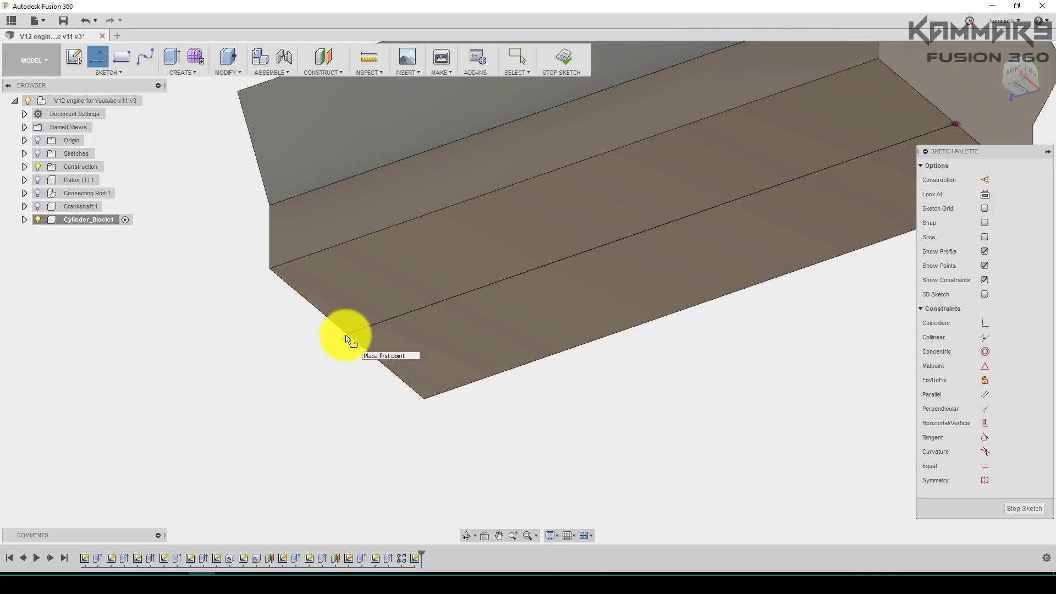
click(346, 336)
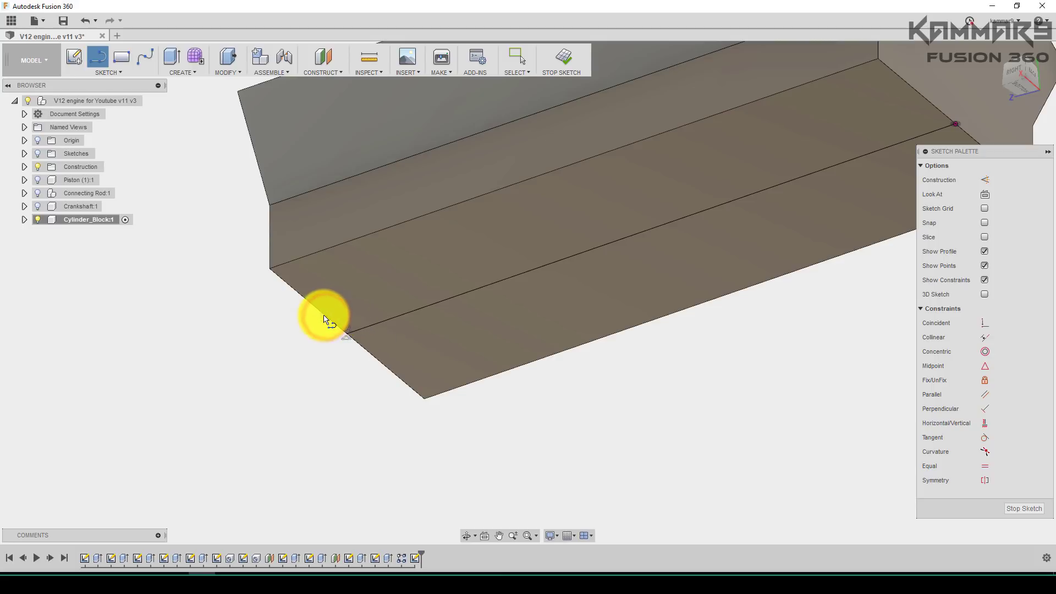
click(346, 311)
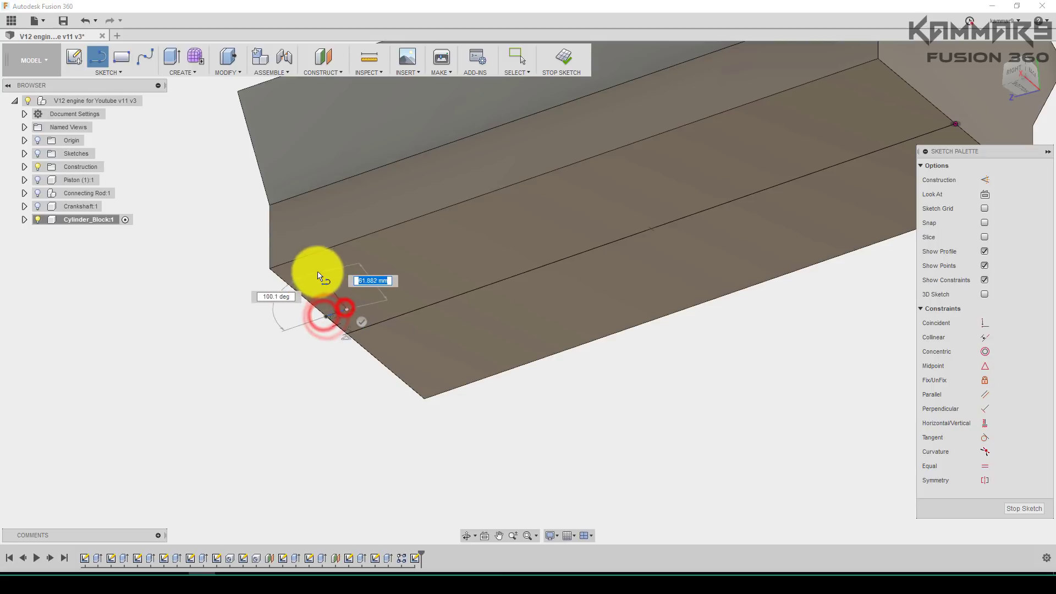
click(304, 271)
click(844, 85)
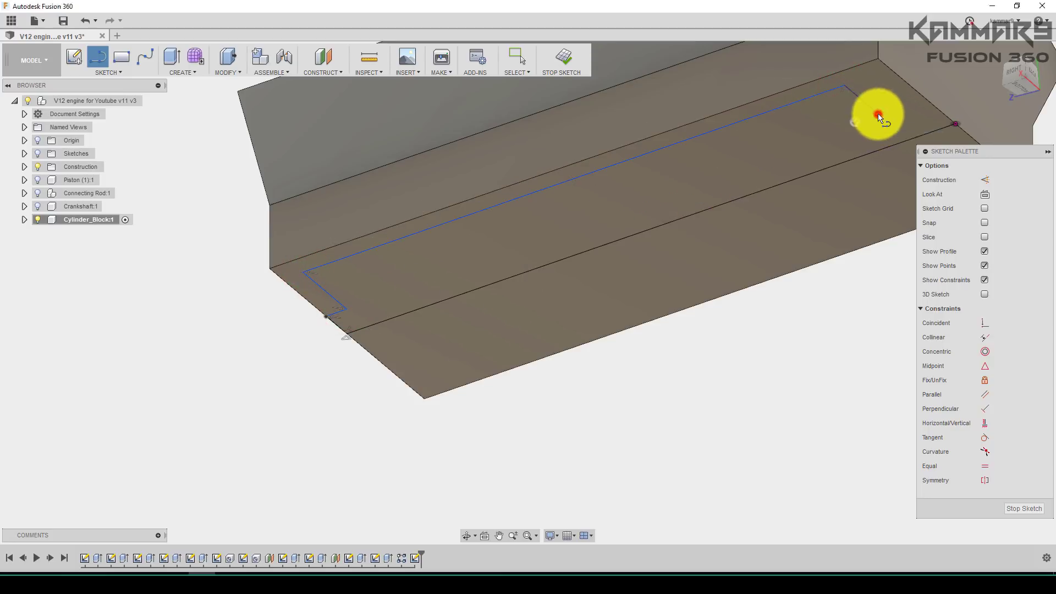
click(897, 106)
scroll(920, 132, up, 3)
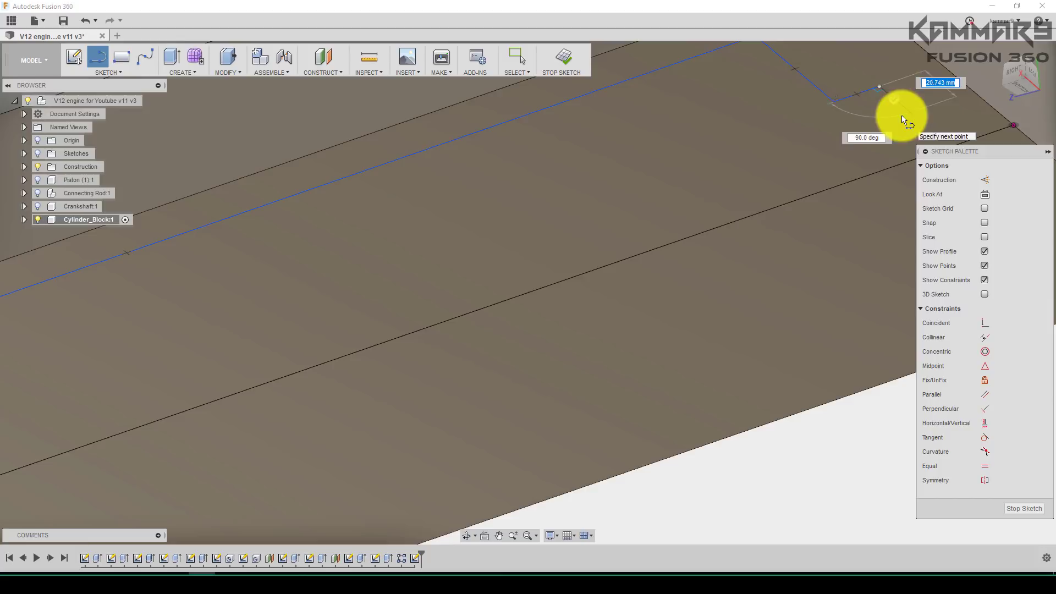
click(910, 115)
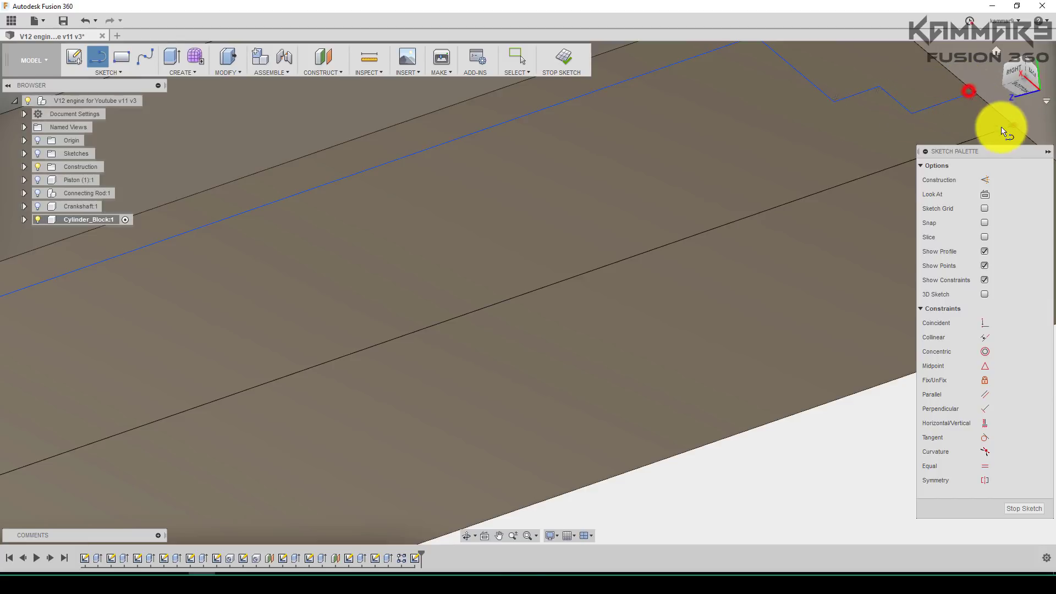
Step: Dimension the outermost step at the double-stepped end 20 mm from the centre line
click(1022, 86)
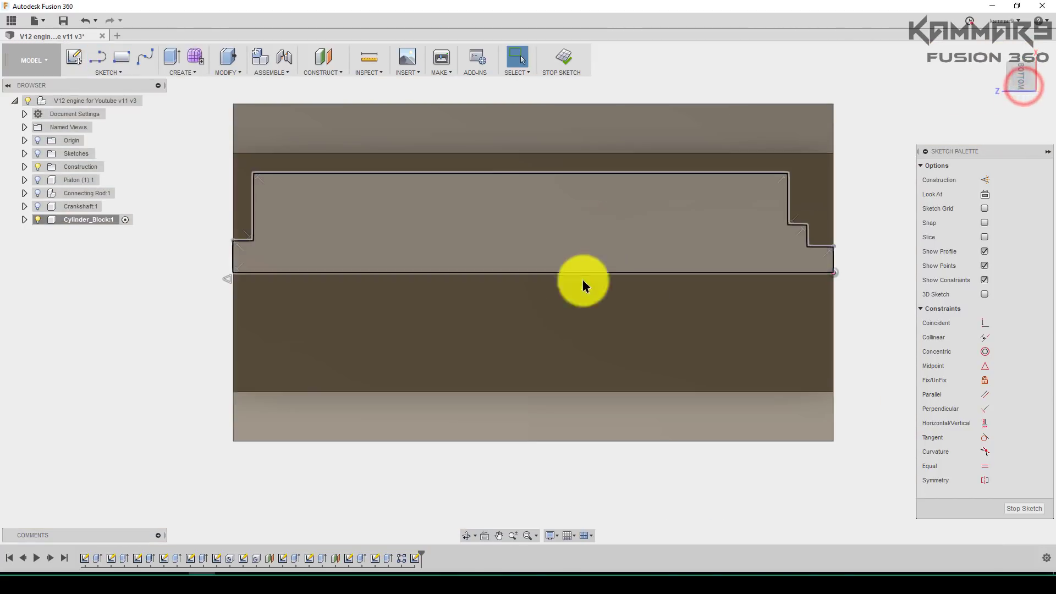
click(174, 308)
scroll(855, 266, up, 2)
scroll(846, 268, up, 1)
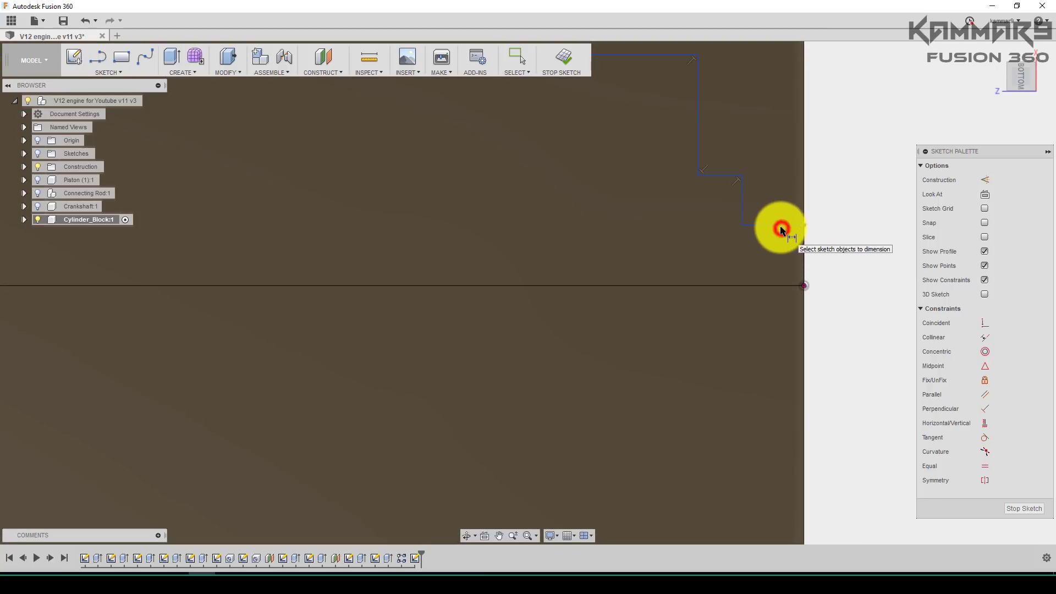
click(769, 285)
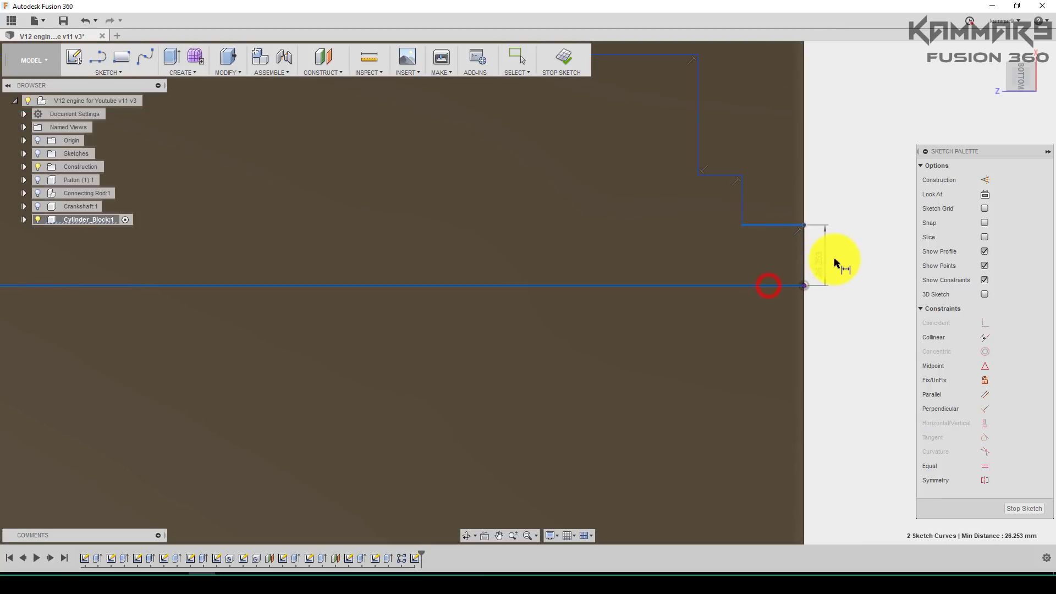
click(837, 259)
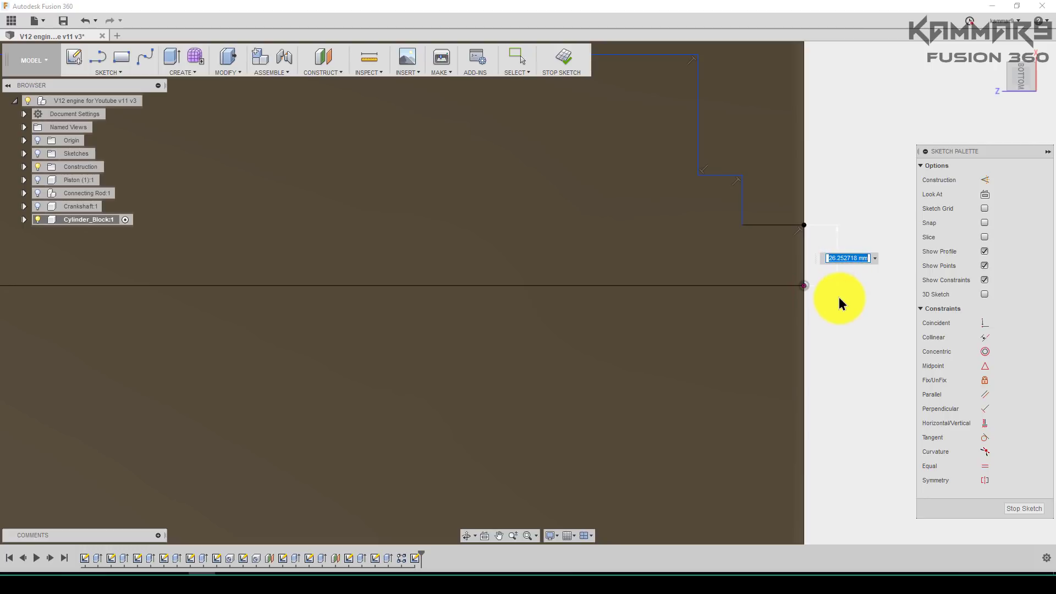
text(20)
key(Return)
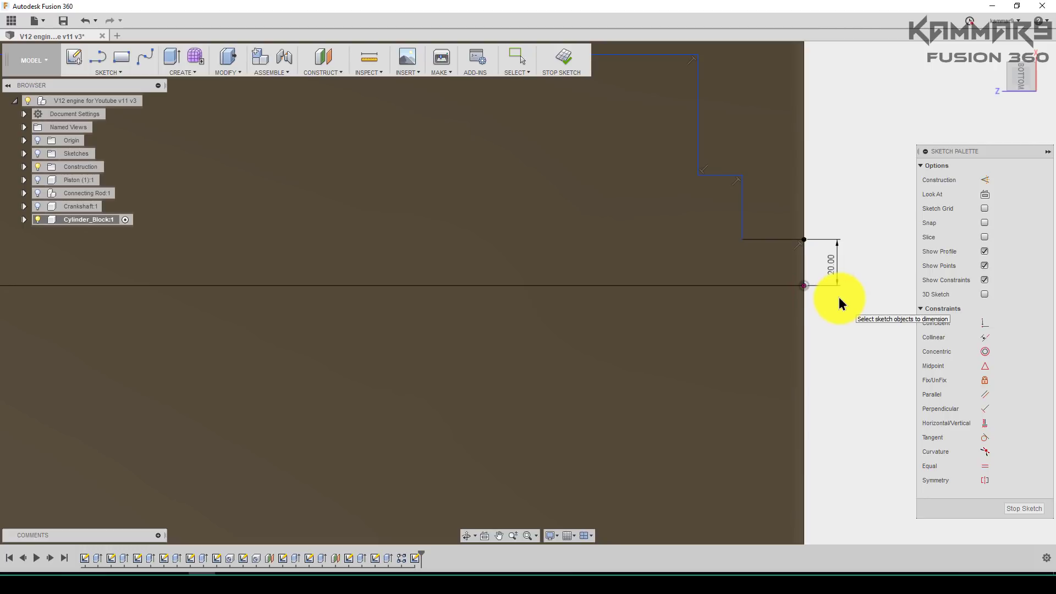
Step: Dimension the second step at the double-stepped end 23 mm from the centre line
click(720, 175)
click(729, 284)
click(877, 255)
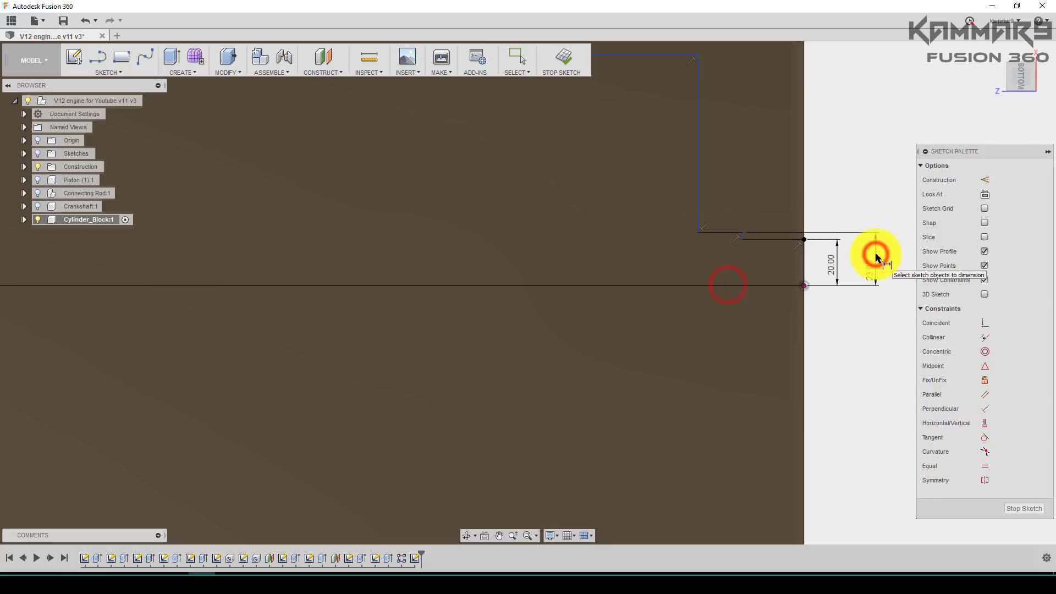
text(23)
key(Return)
Step: Dimension the two vertical step lines at the double-stepped end 5 mm and 15 mm from the block's edge
scroll(830, 232, up, 2)
click(788, 239)
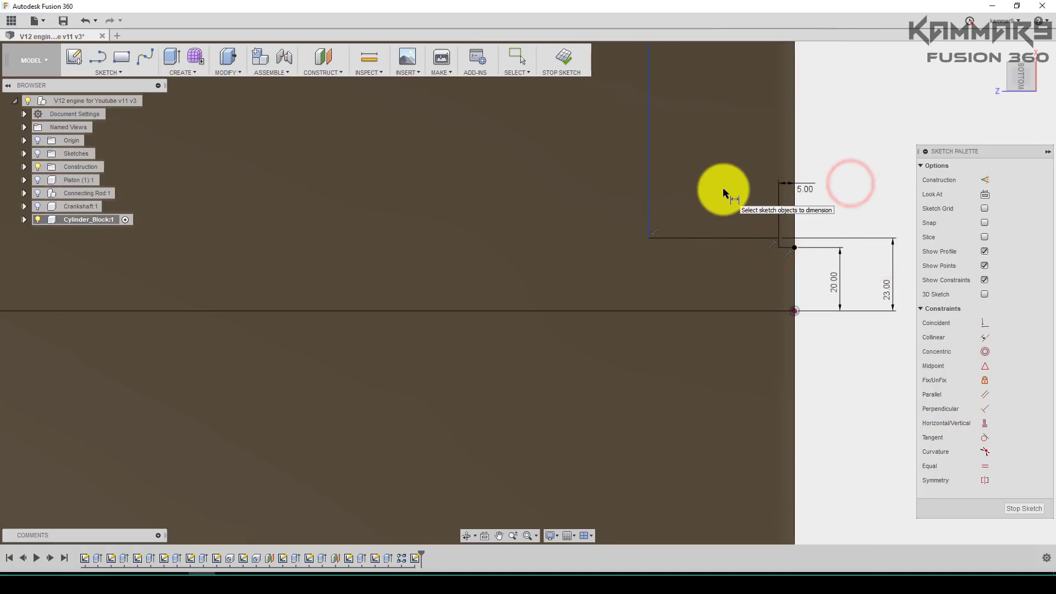
click(649, 186)
click(792, 144)
click(841, 151)
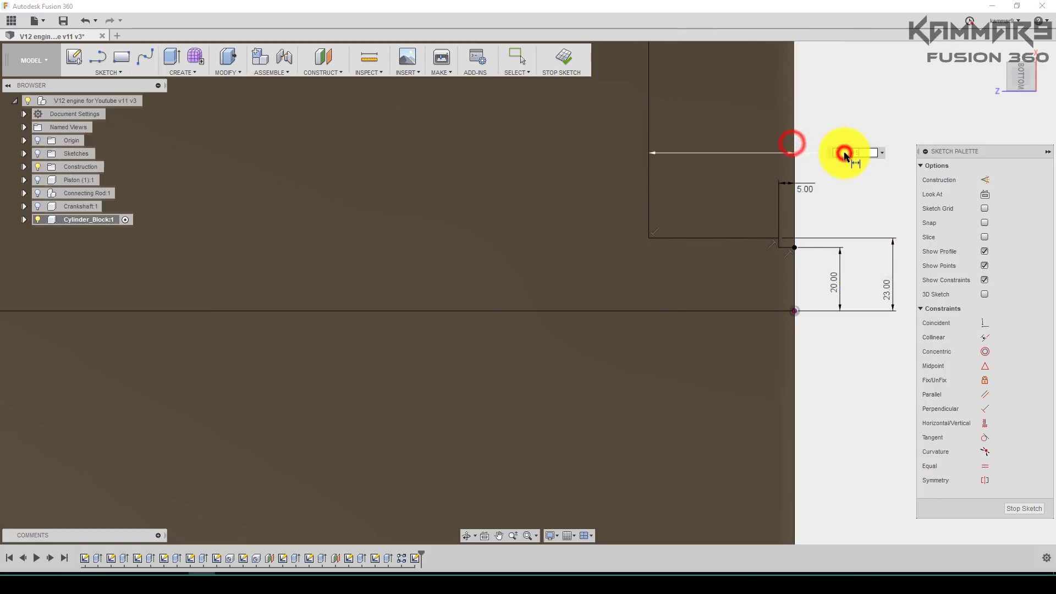
text(15)
key(Return)
Step: Dimension the profile's long outer line 110 mm from the centre line
scroll(788, 236, down, 2)
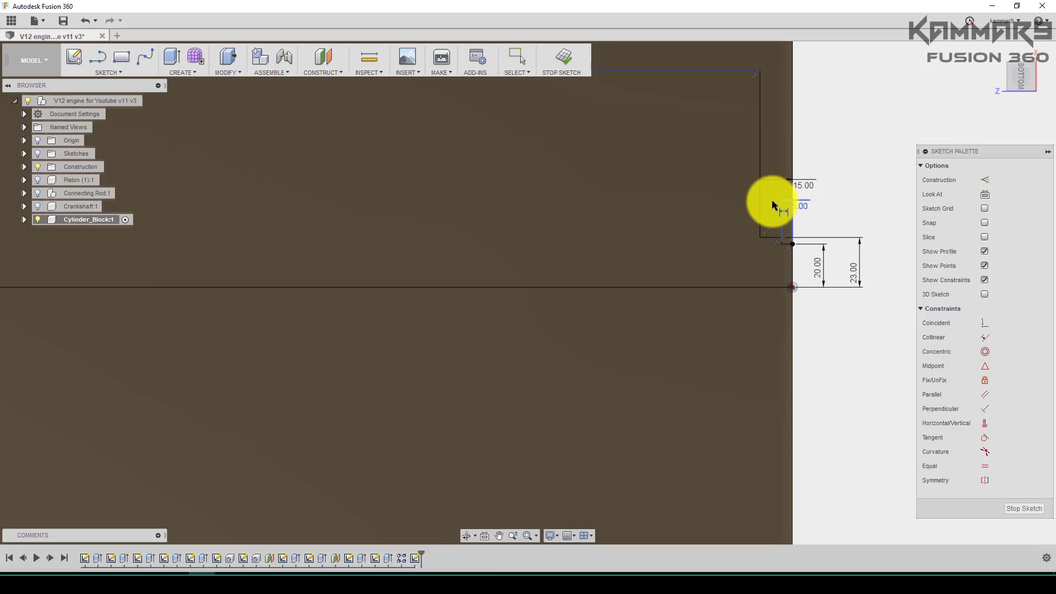
click(714, 71)
click(737, 285)
click(879, 242)
Step: Dimension the single-stepped end with the step 20.5 mm from the centre line and its vertical line 15 mm from the block's edge
scroll(391, 314, down, 3)
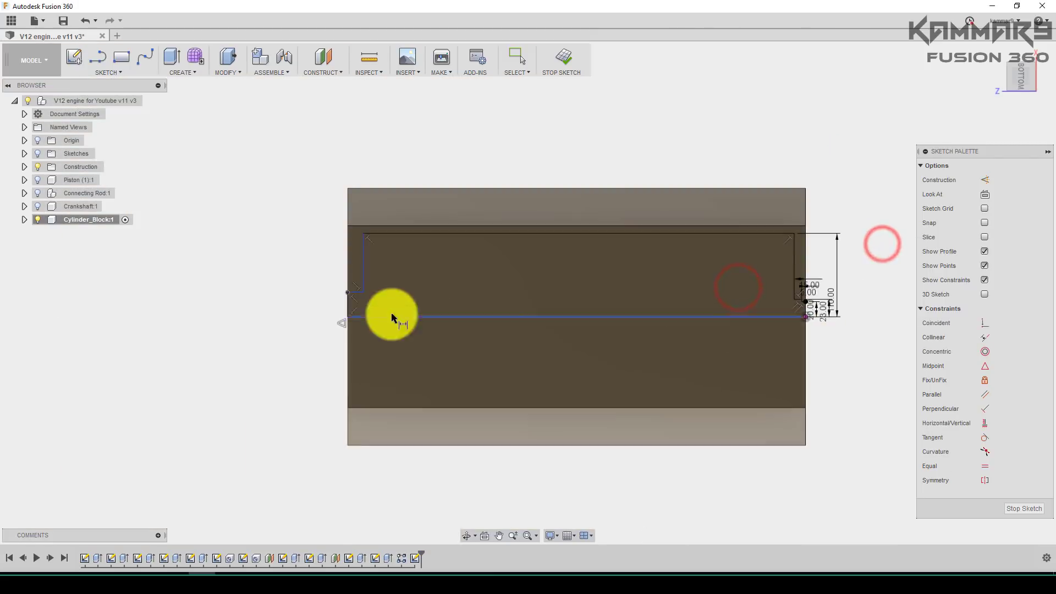
scroll(377, 312, up, 3)
click(395, 284)
text(20)
key(Return)
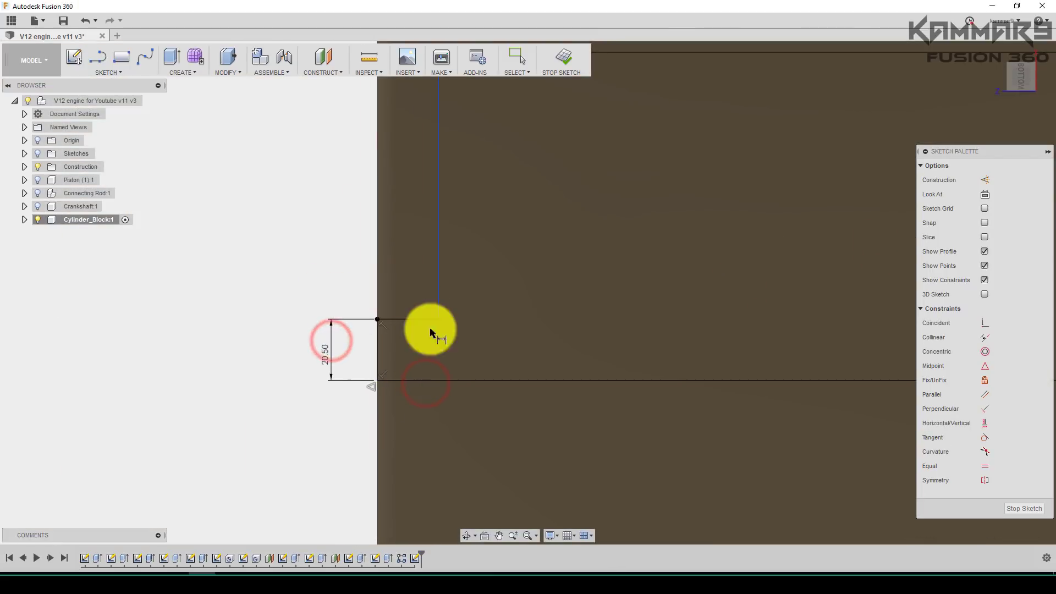
click(440, 280)
click(379, 267)
click(323, 262)
scroll(303, 339, down, 3)
click(303, 338)
key(Escape)
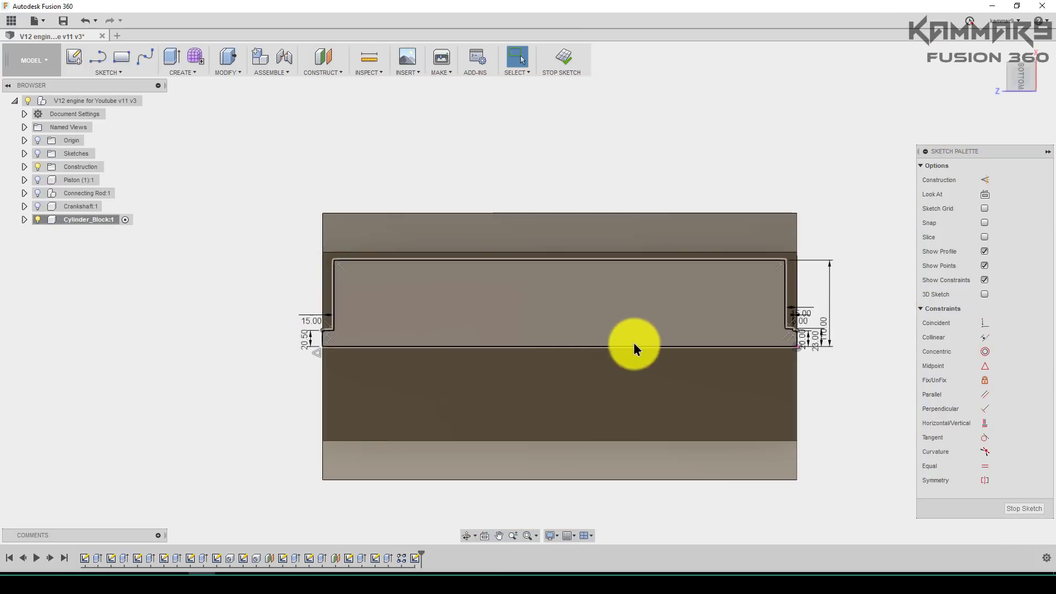
Step: Revolve-cut the stepped profile 360 degrees around the centre line to hollow the underside of the cylinder block
shift+middle_drag(585, 247, 506, 282)
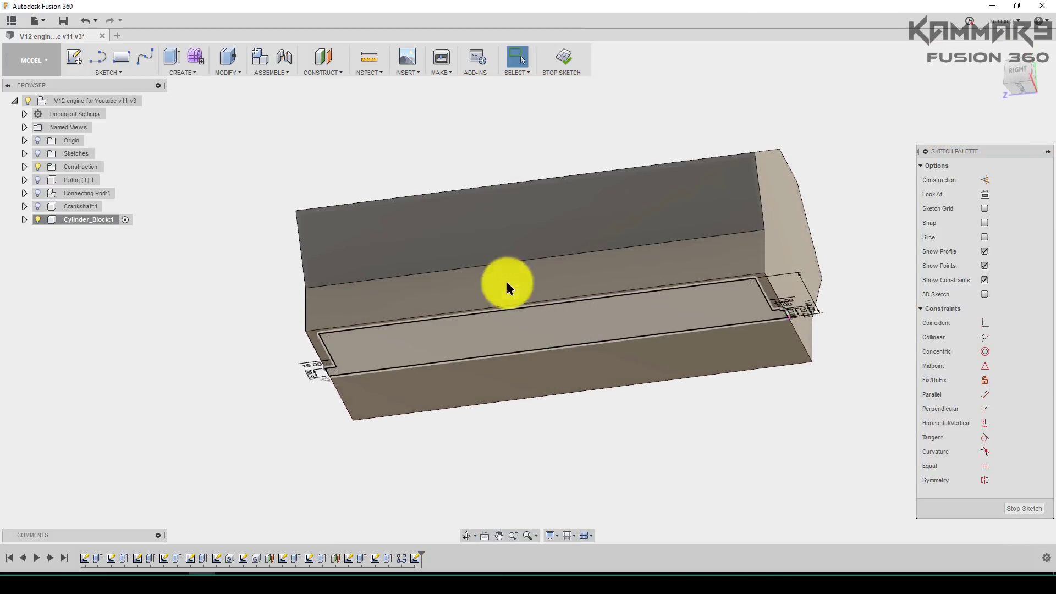
click(182, 74)
click(189, 108)
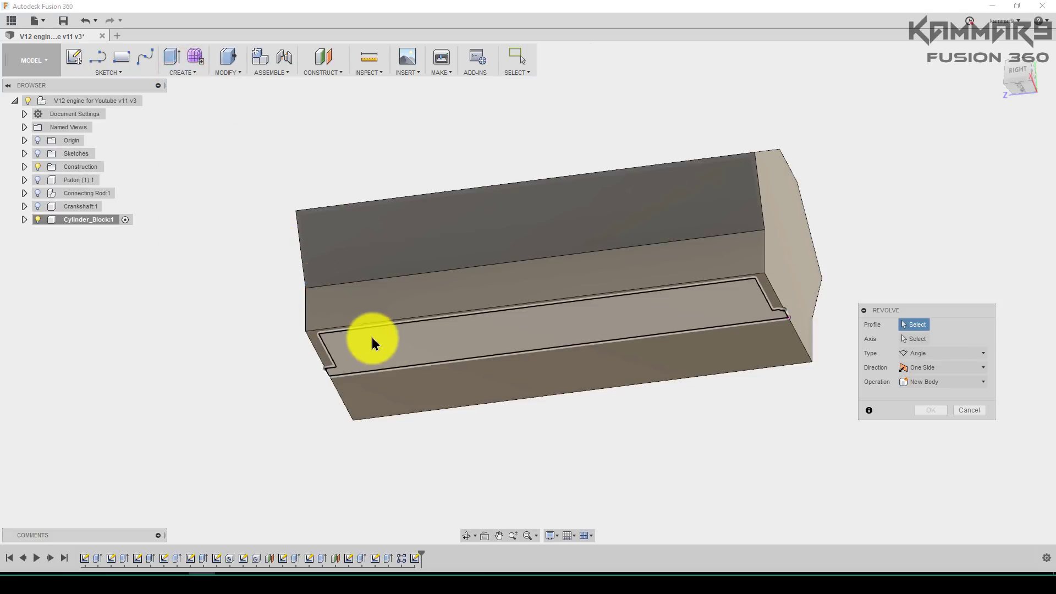
click(410, 349)
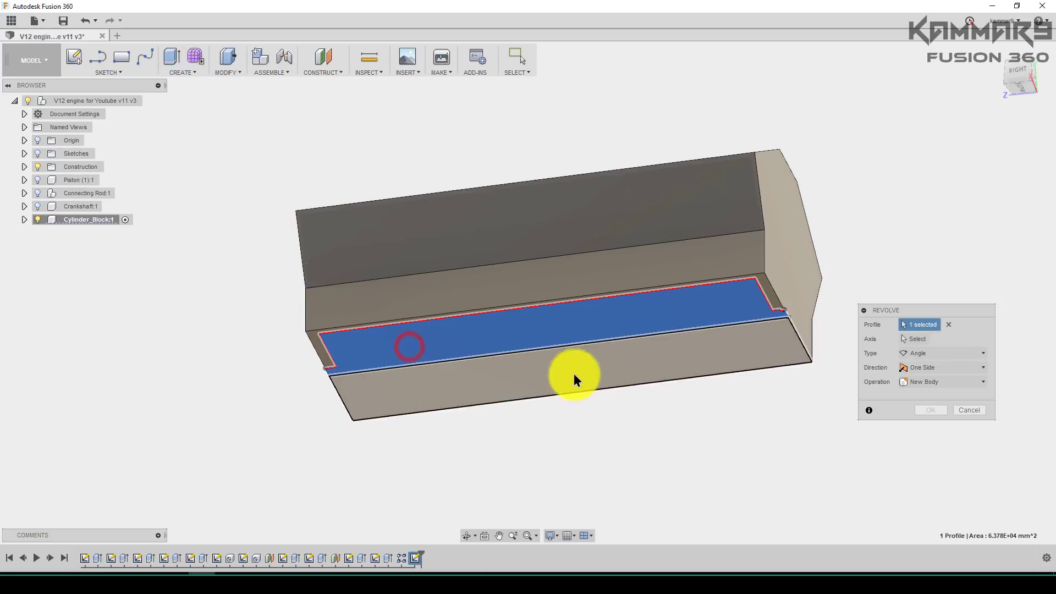
click(914, 342)
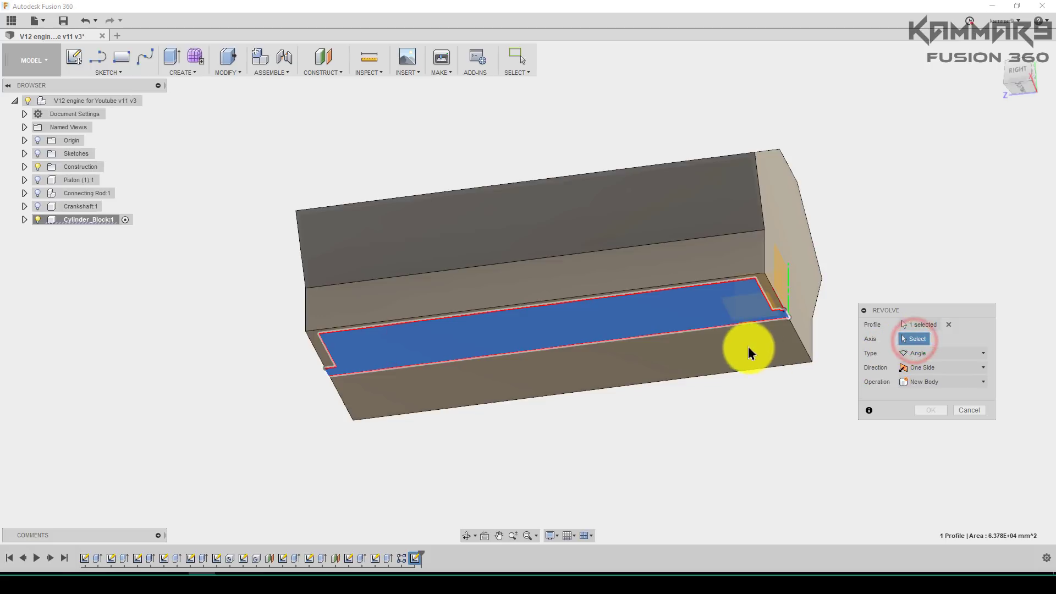
click(714, 325)
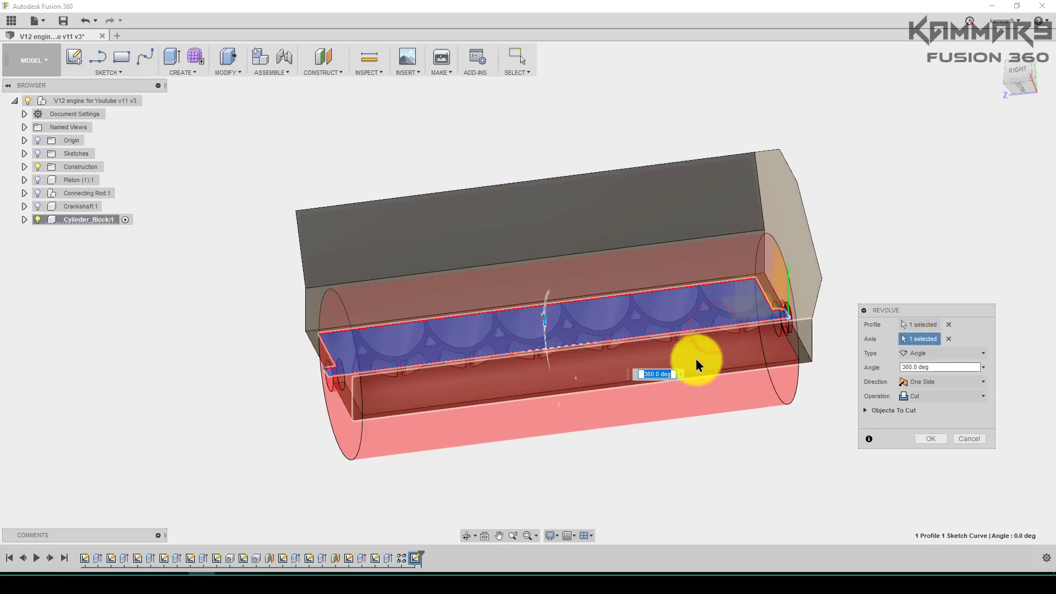
click(921, 439)
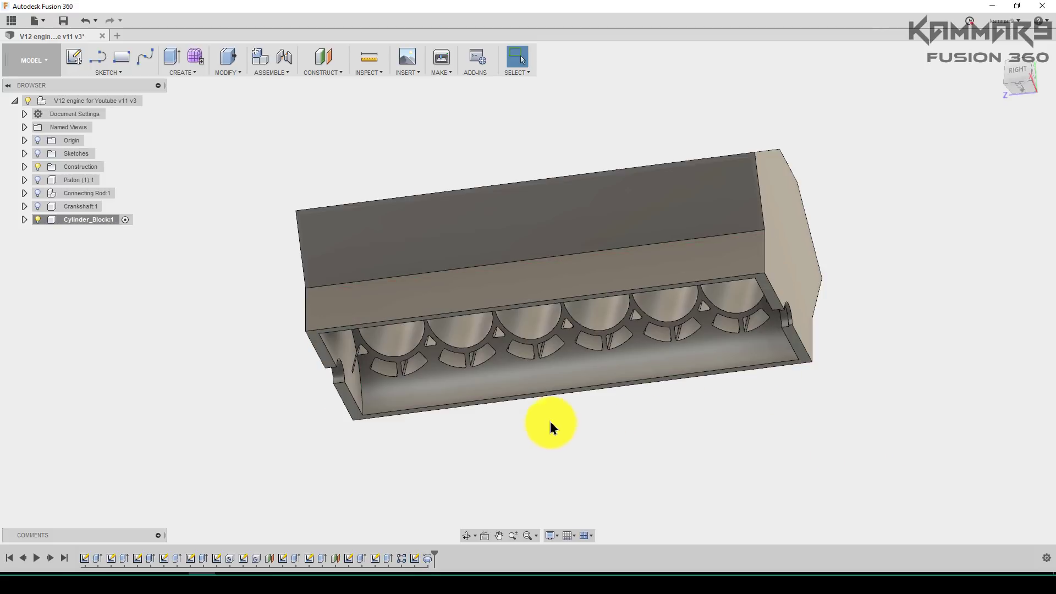
Step: Edit the coolant-passage cut that breaks into the crankcase end wall so its extrusion starts from the cylinder bank's construction plane
shift+middle_drag(566, 358, 353, 420)
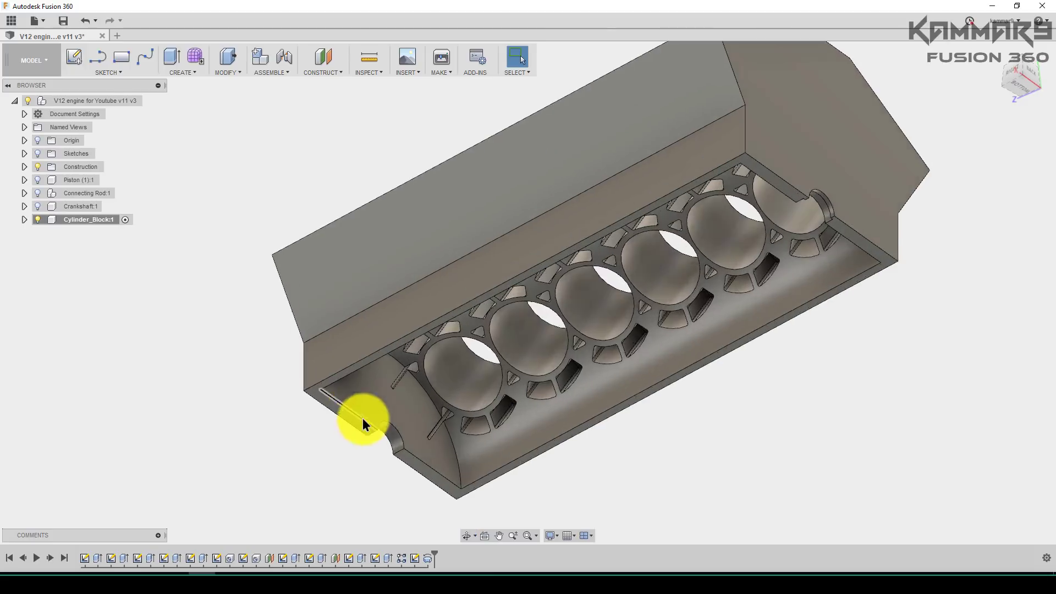
scroll(415, 366, up, 10)
scroll(461, 343, down, 10)
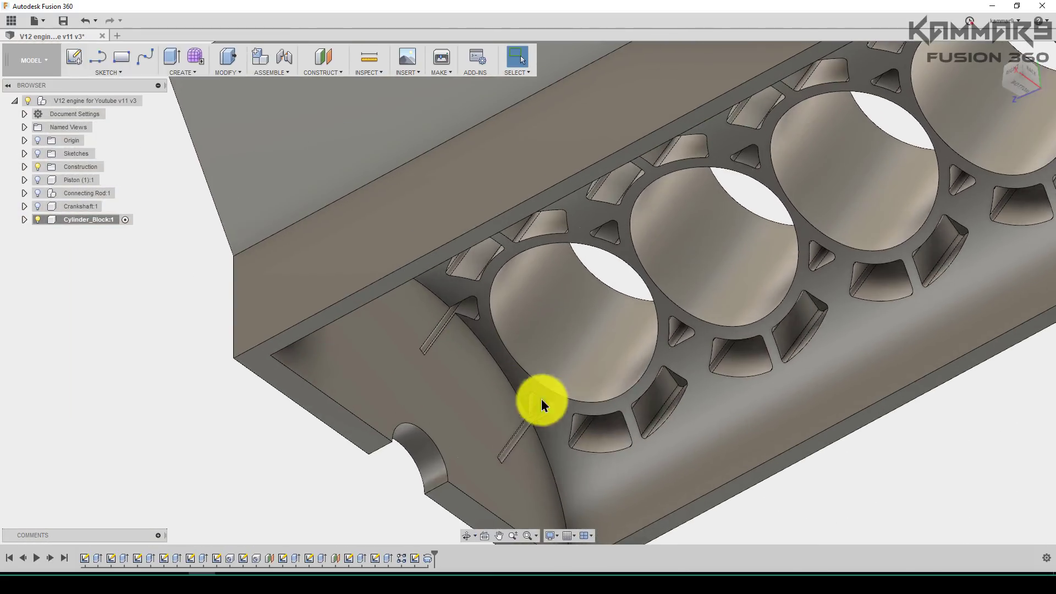
shift+middle_drag(542, 399, 686, 474)
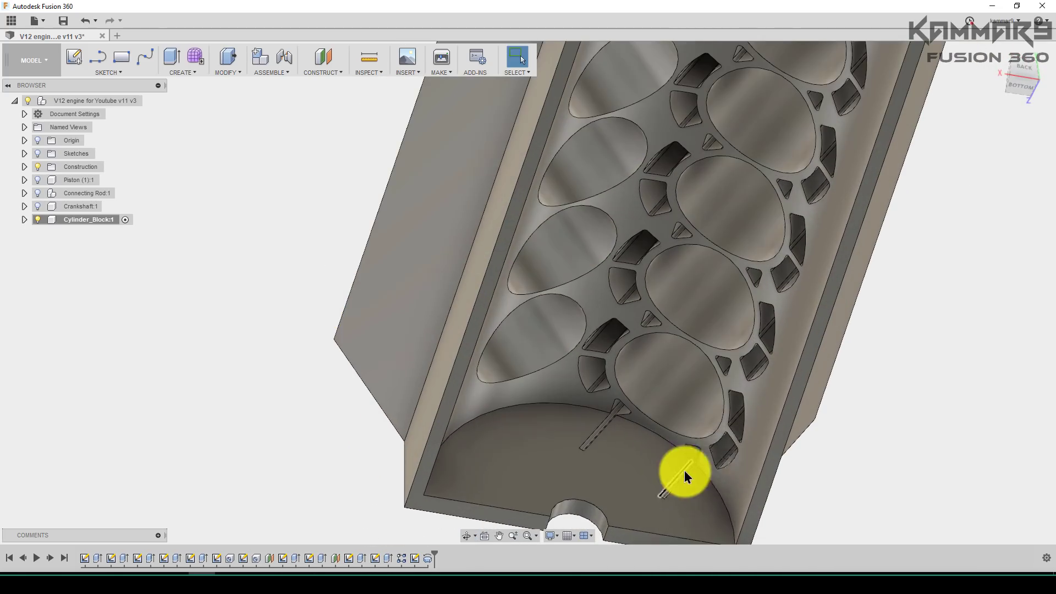
double_click(348, 559)
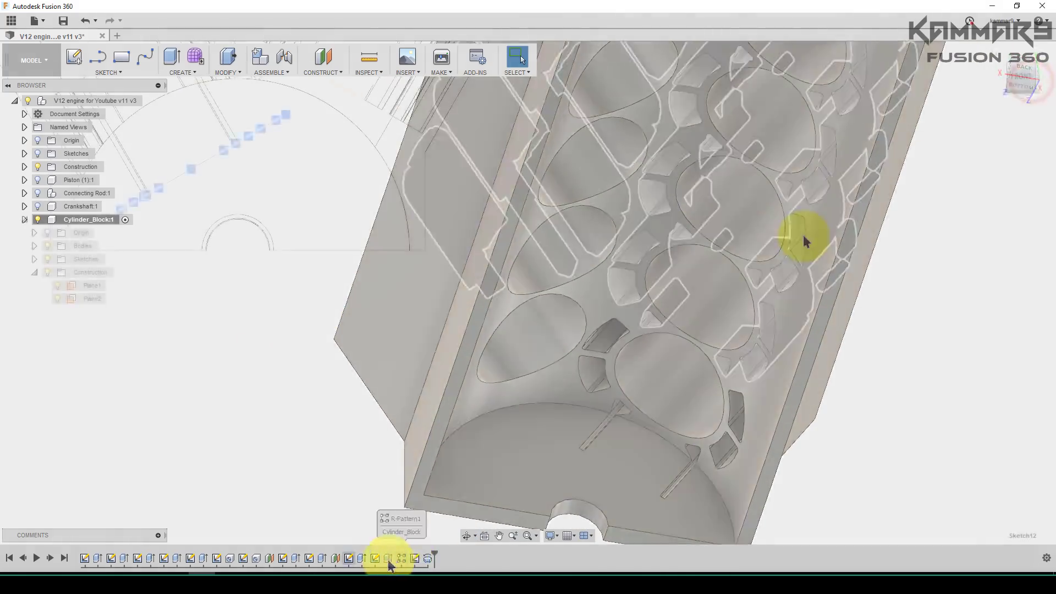
scroll(391, 247, up, 5)
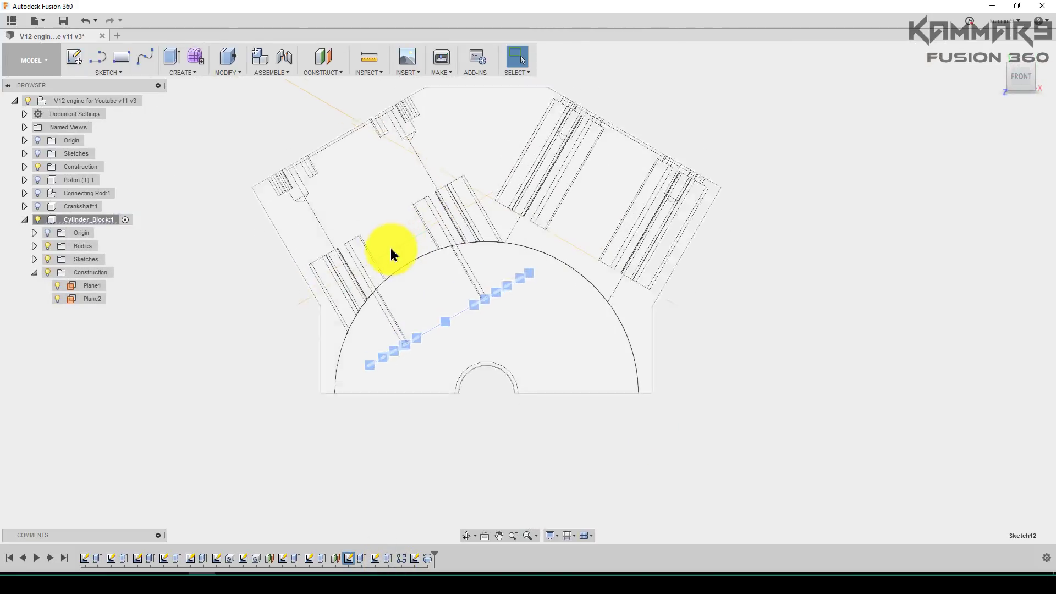
click(358, 559)
right_click(358, 559)
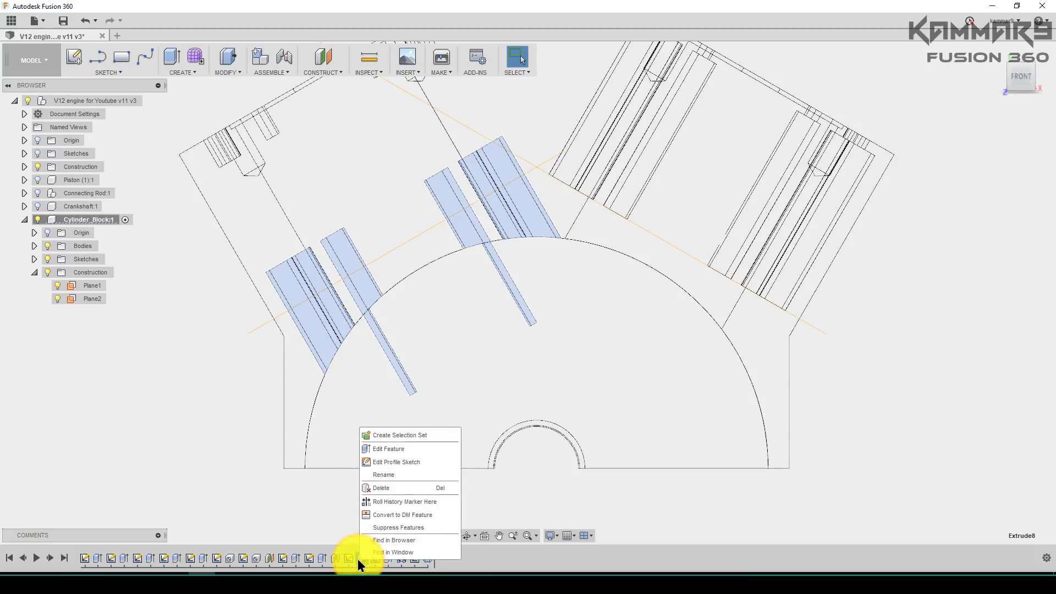
click(385, 450)
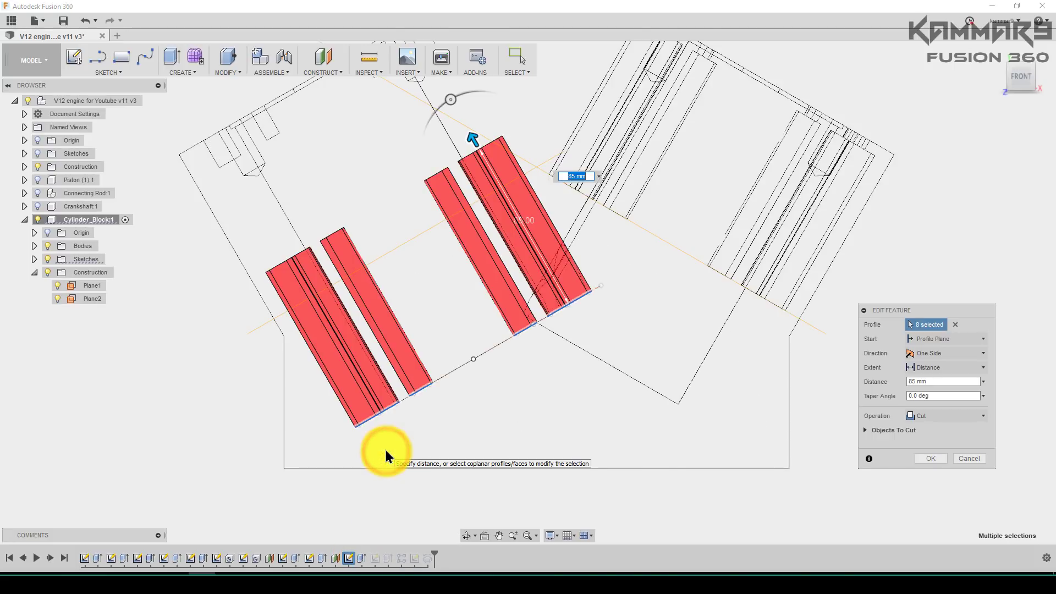
scroll(497, 446, down, 2)
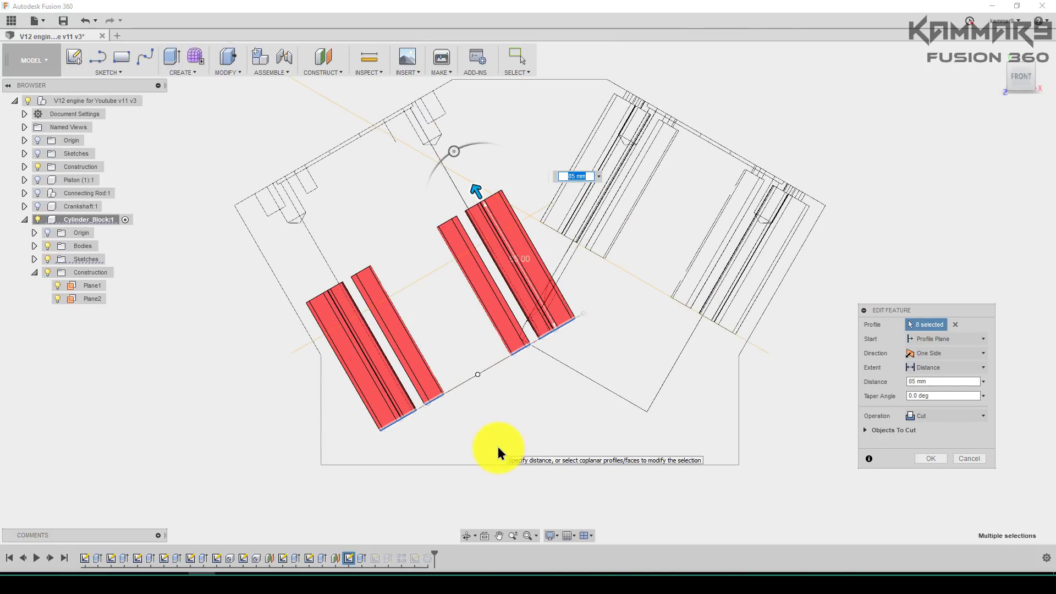
click(957, 340)
click(954, 363)
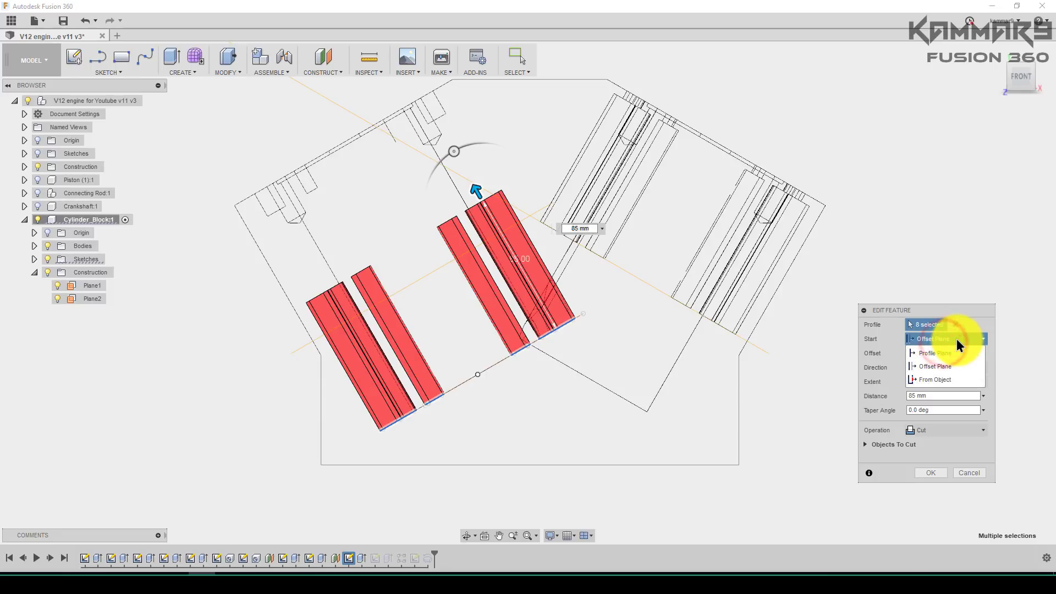
click(941, 379)
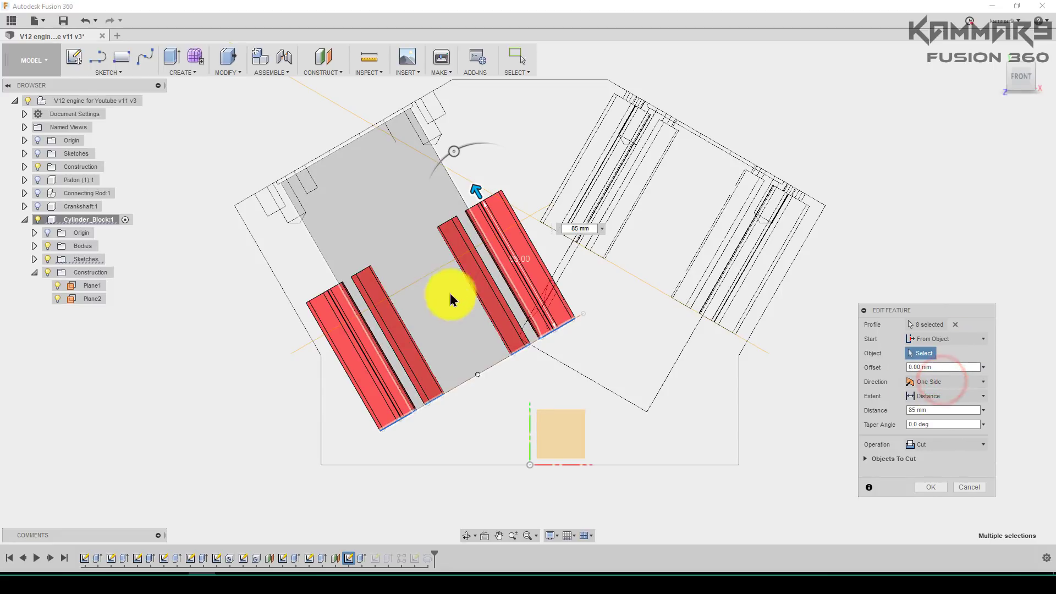
click(425, 279)
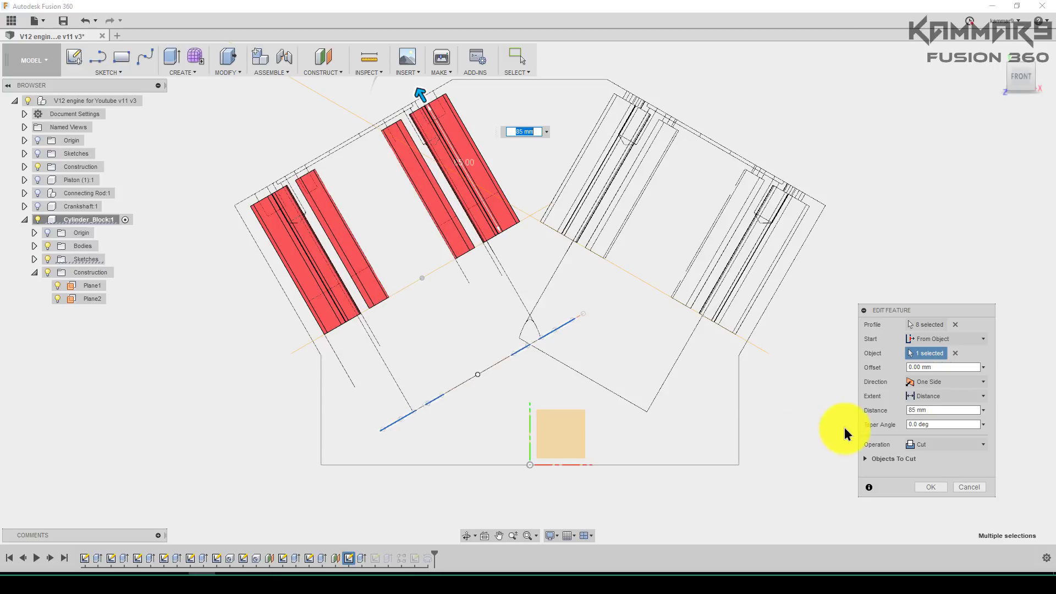
click(933, 485)
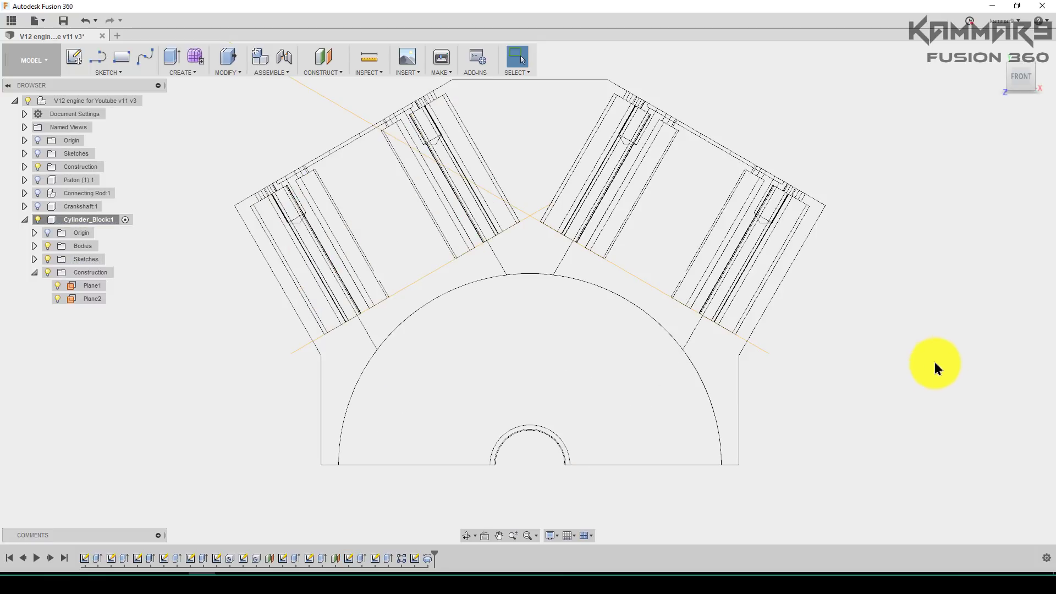
click(948, 355)
Step: Set the visual style to Shaded with Visible Edges Only and hide the Cylinder_Block construction planes
scroll(867, 415, down, 2)
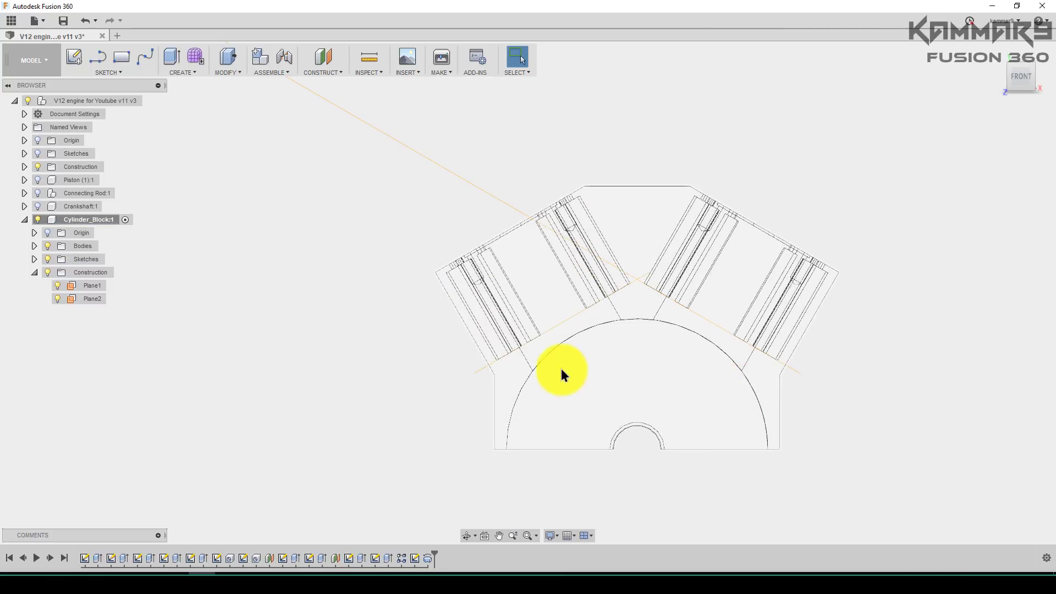
shift+middle_drag(561, 370, 535, 487)
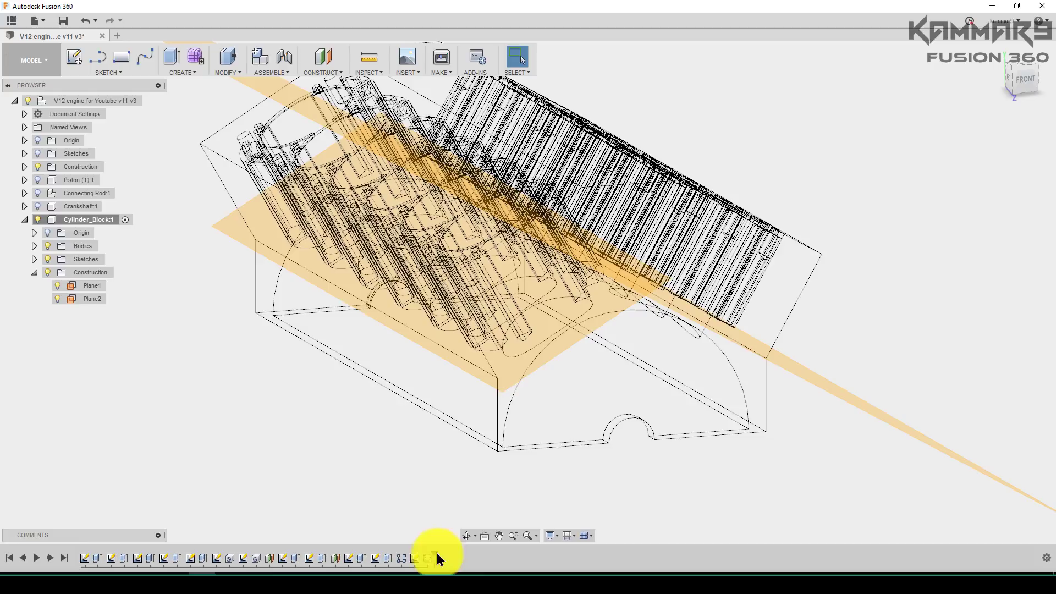
click(551, 539)
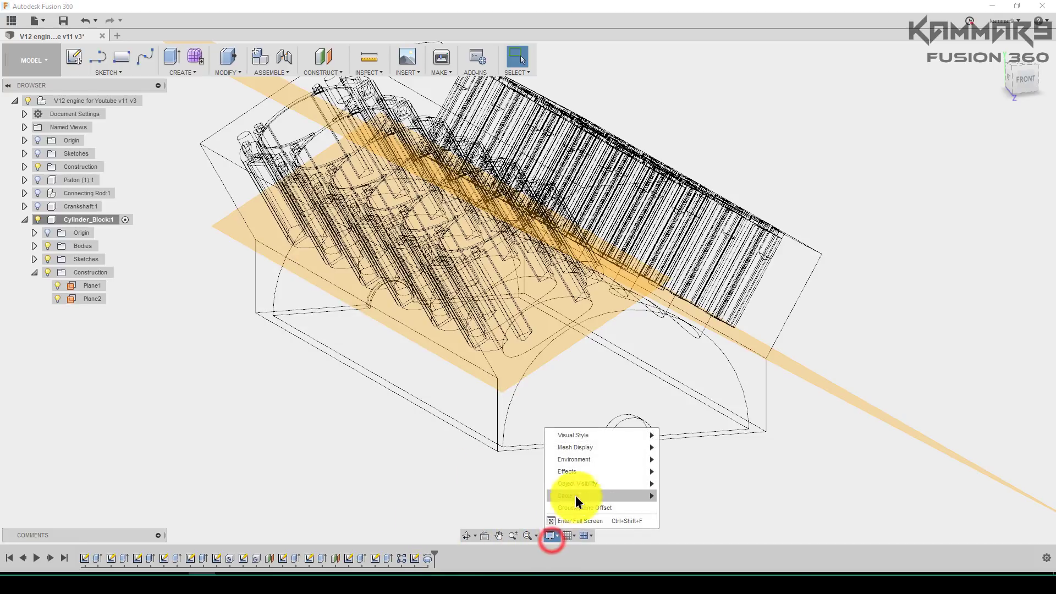
mouse_move(593, 460)
mouse_move(612, 434)
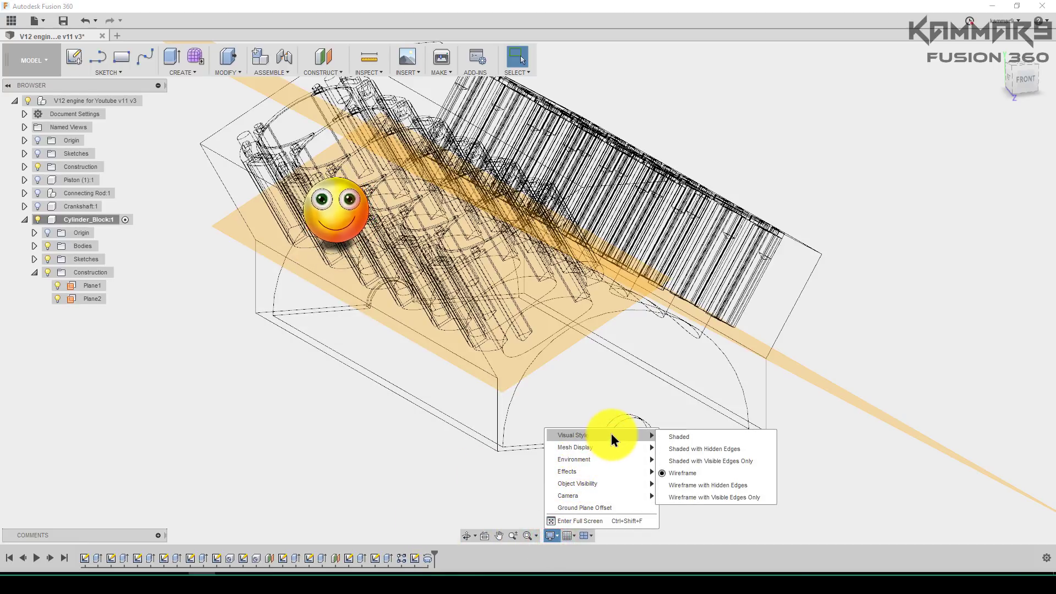
click(676, 460)
shift+middle_drag(781, 461, 413, 339)
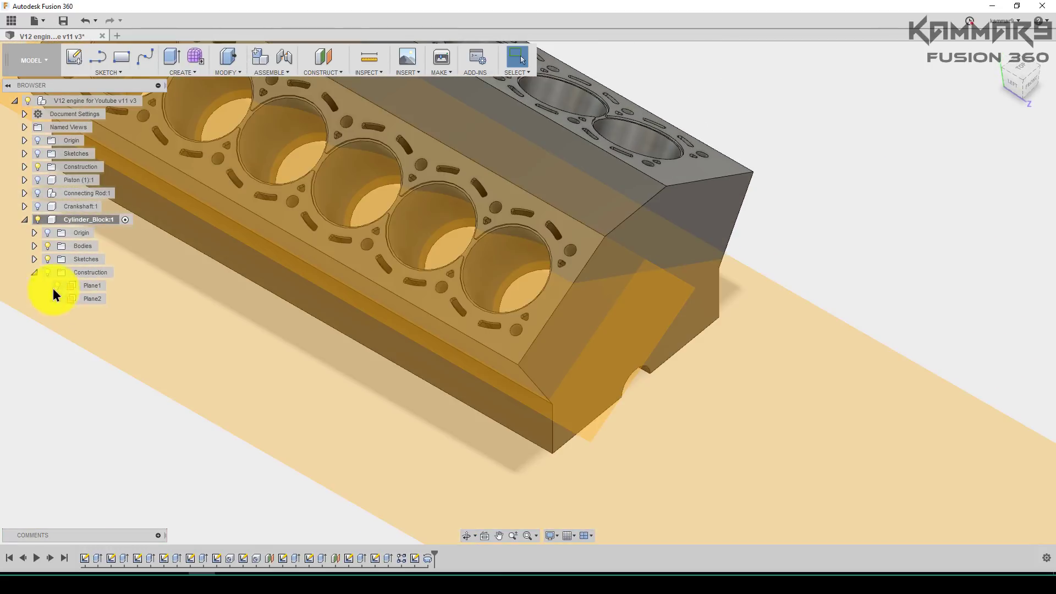
click(48, 272)
Step: Examine the cylinder block from above and from underneath, checking the bores and the hollowed crankcase interior
shift+middle_drag(443, 393, 448, 447)
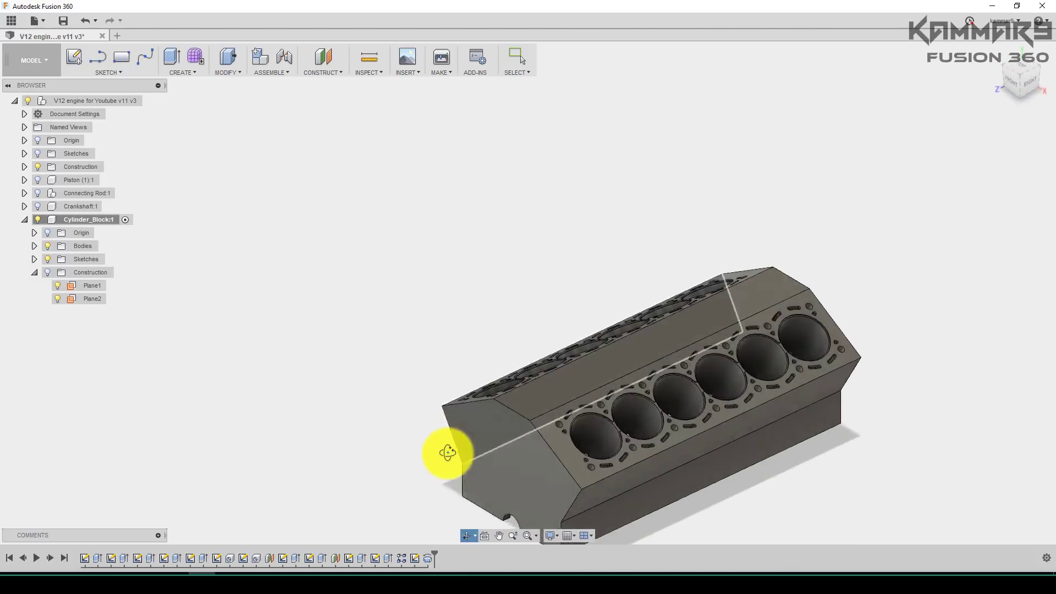
scroll(584, 438, up, 10)
scroll(557, 404, down, 10)
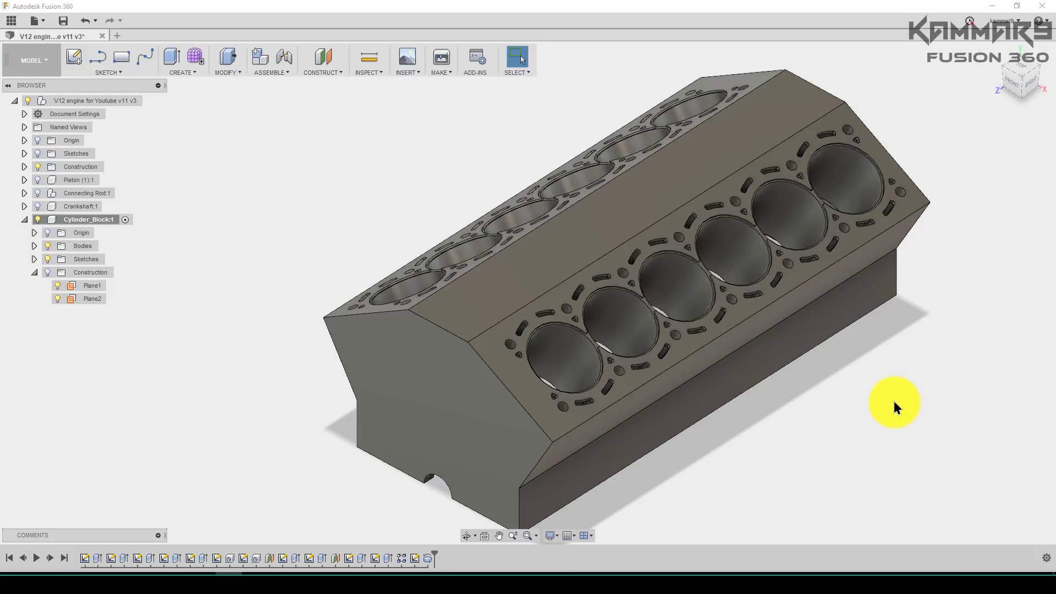
scroll(866, 424, down, 4)
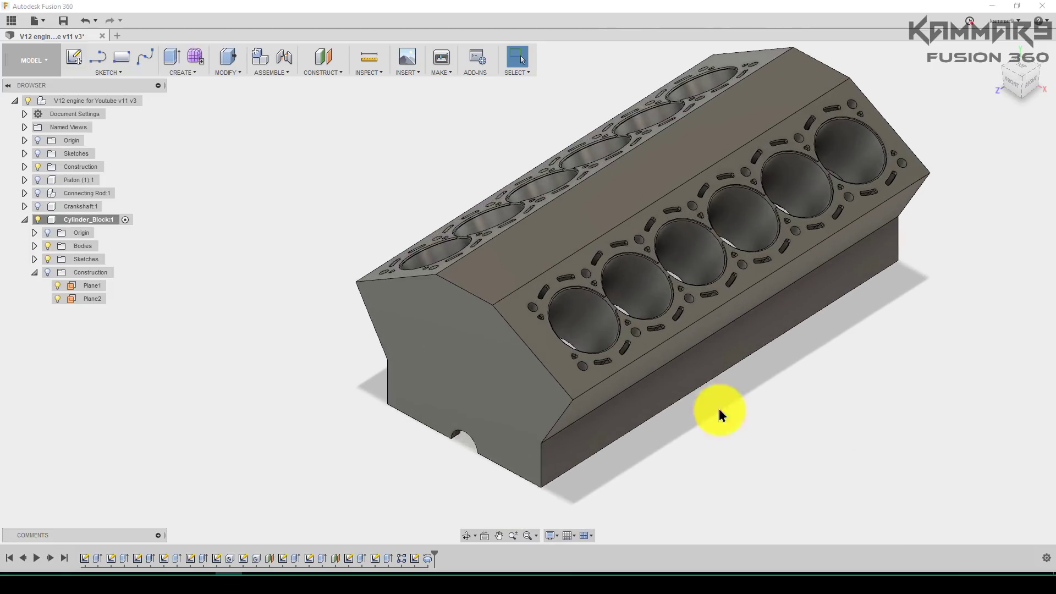
shift+middle_drag(722, 415, 879, 349)
scroll(819, 279, up, 3)
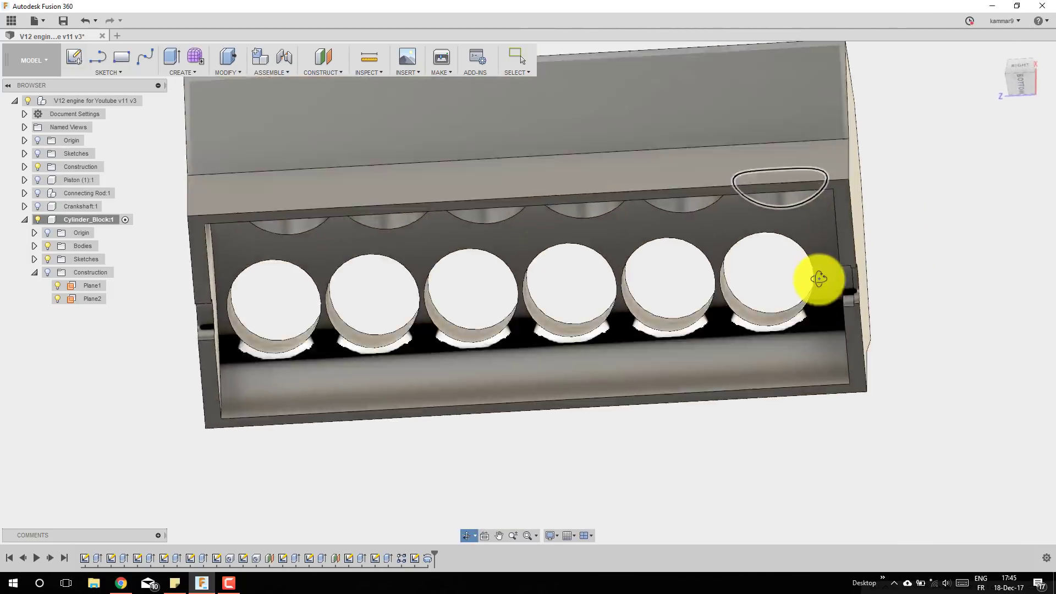
shift+middle_drag(818, 279, 900, 319)
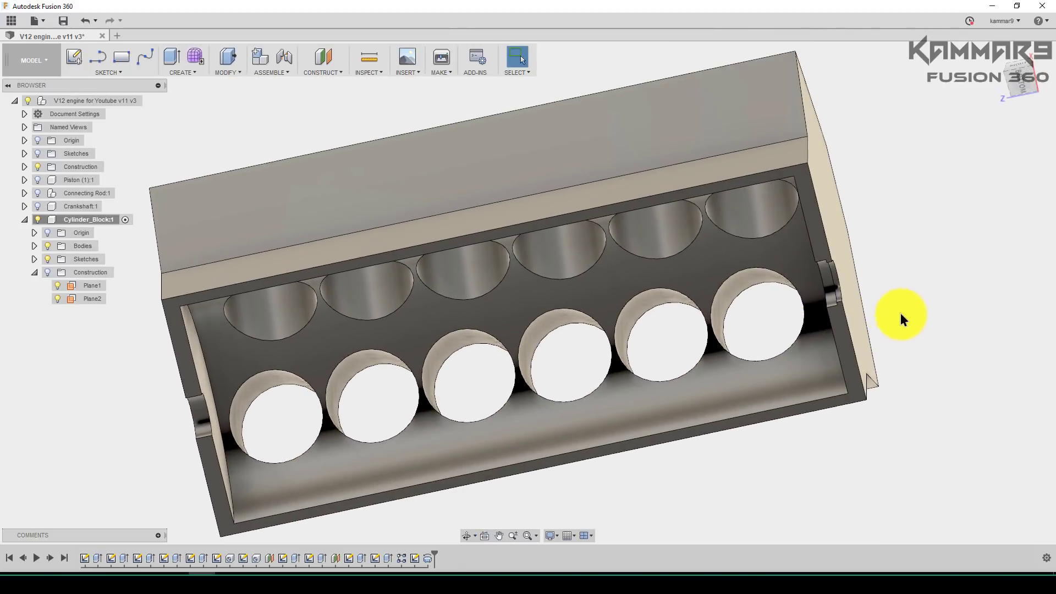
Step: Start a new sketch on the flat bottom rim face of the cylinder block's crankcase
click(820, 239)
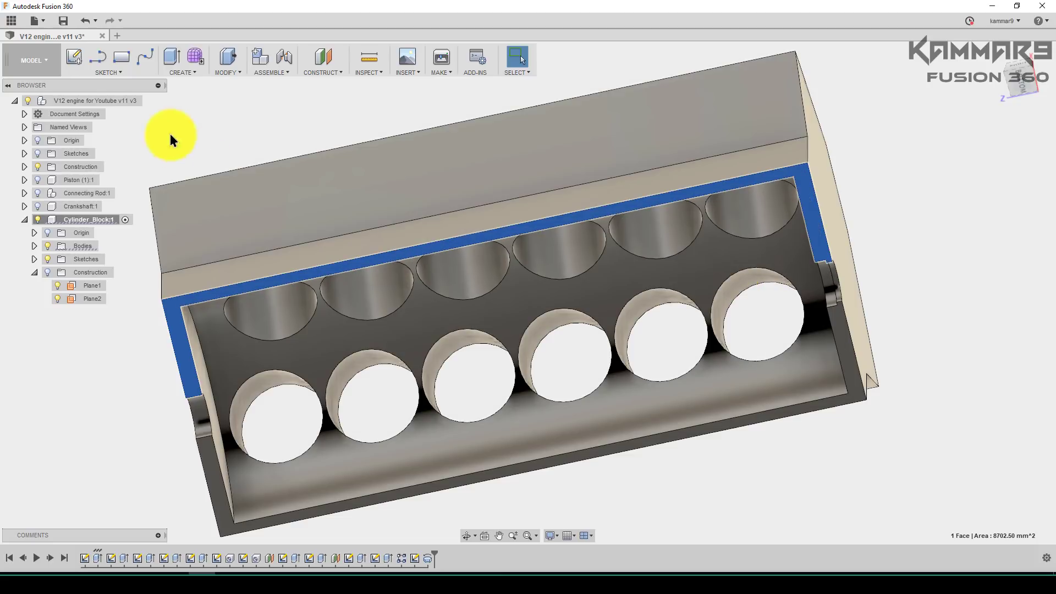
click(72, 57)
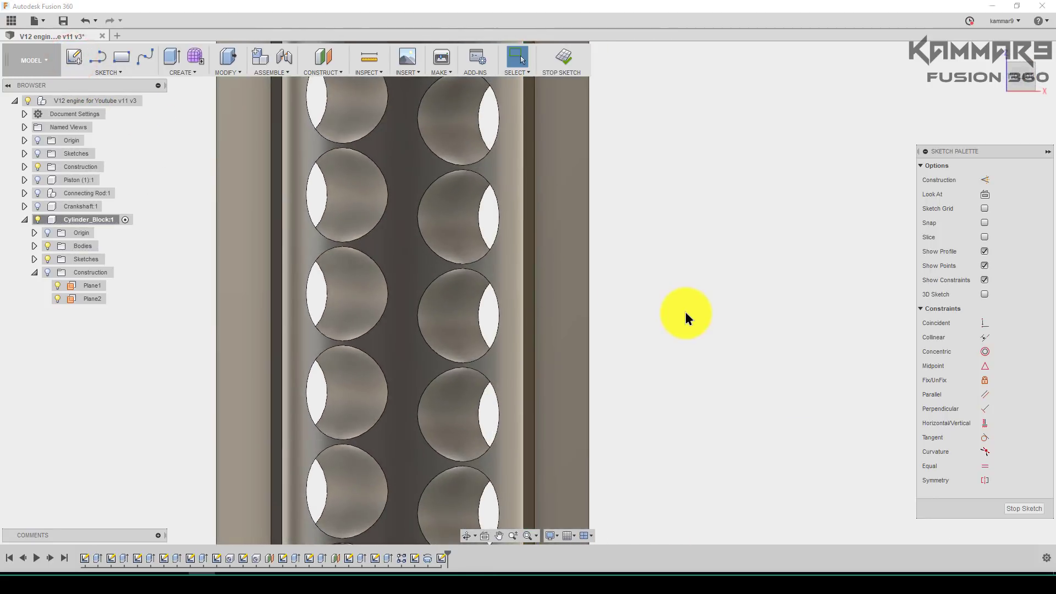
scroll(553, 473, up, 5)
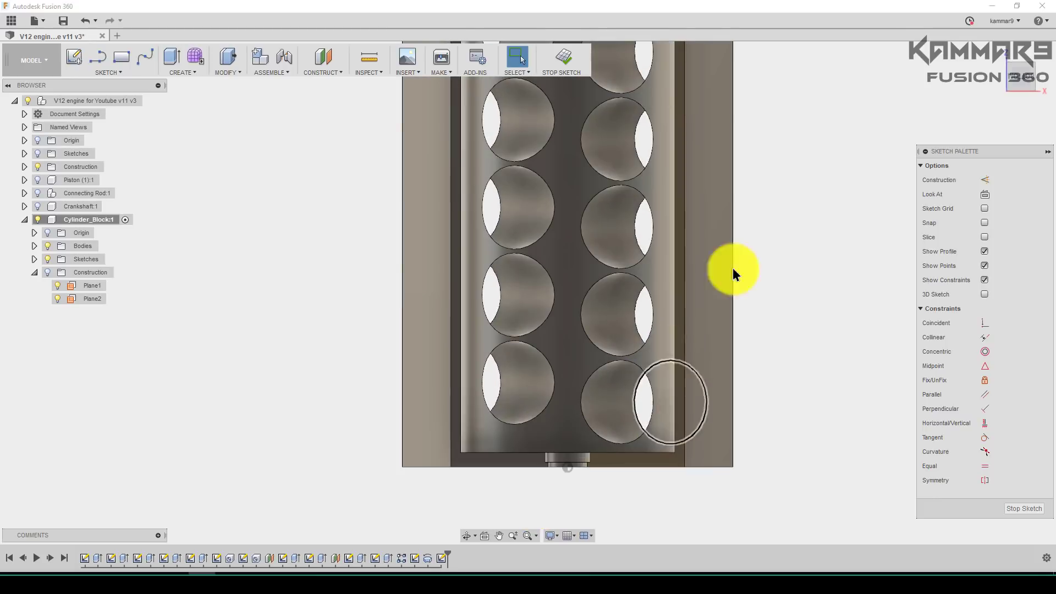
click(1036, 55)
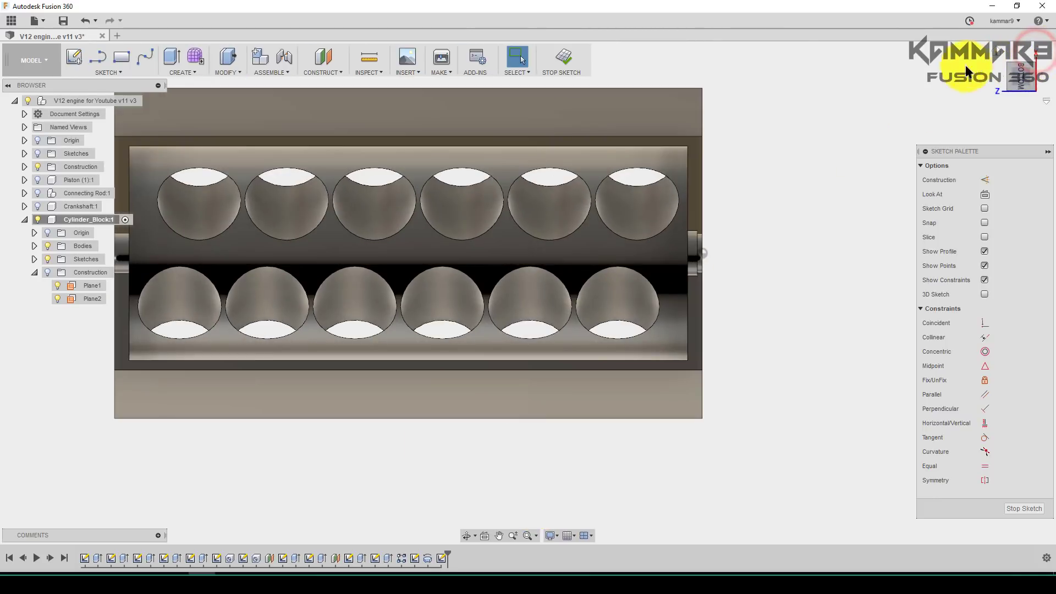
scroll(691, 235, up, 3)
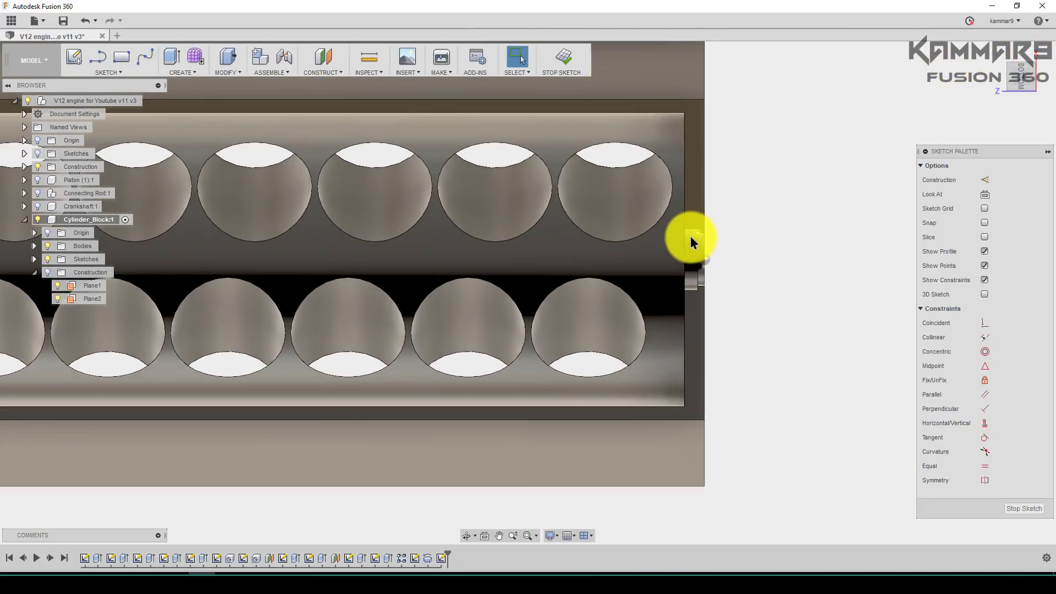
click(1048, 69)
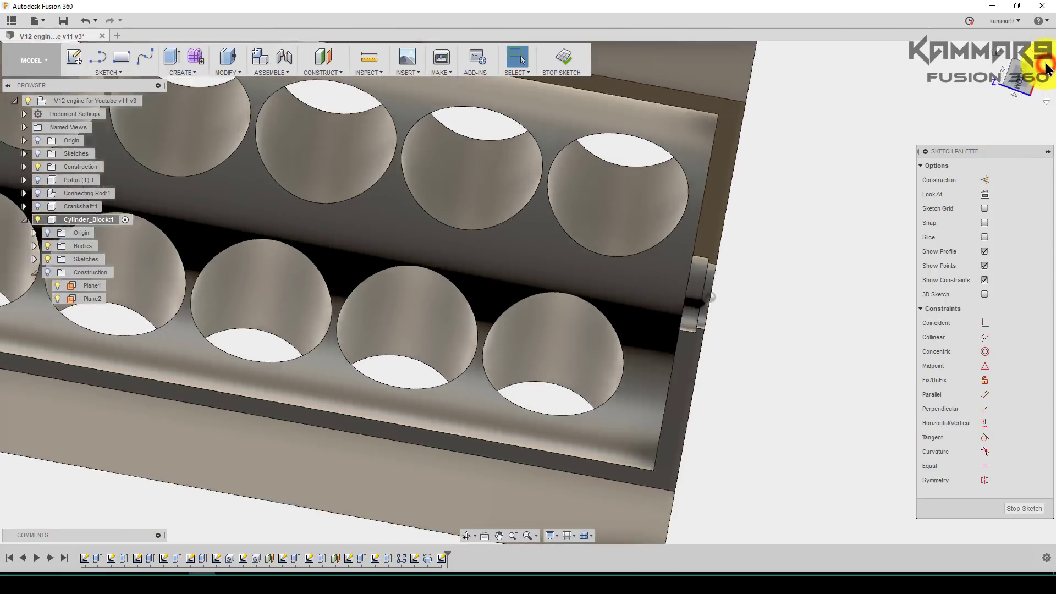
scroll(567, 454, up, 1)
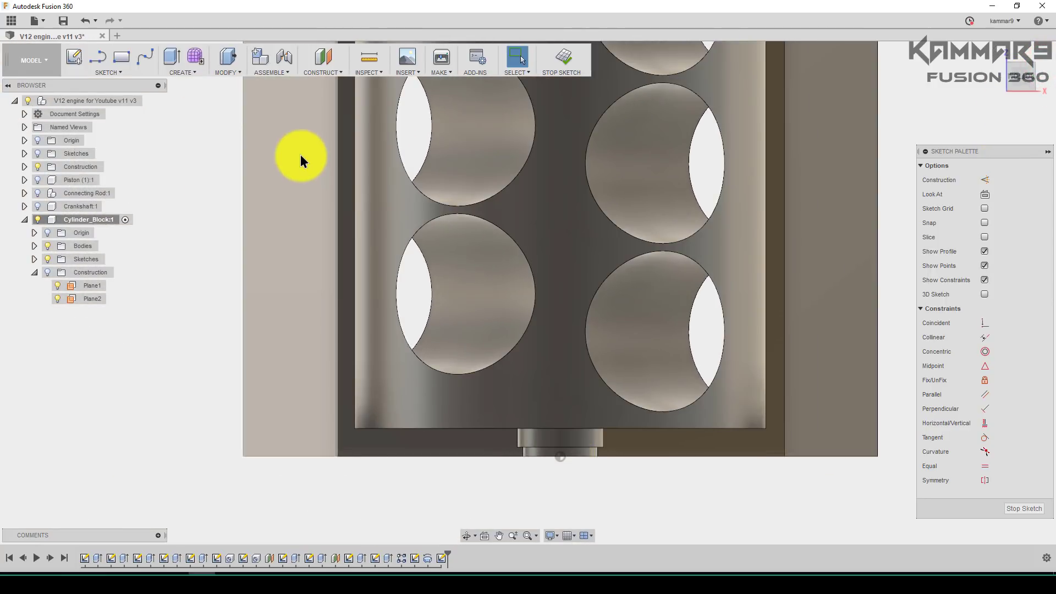
Step: Sketch a centre rectangle 36 mm wide and 16 mm high on the crankcase's centreline, between the two end bore pairs
click(125, 73)
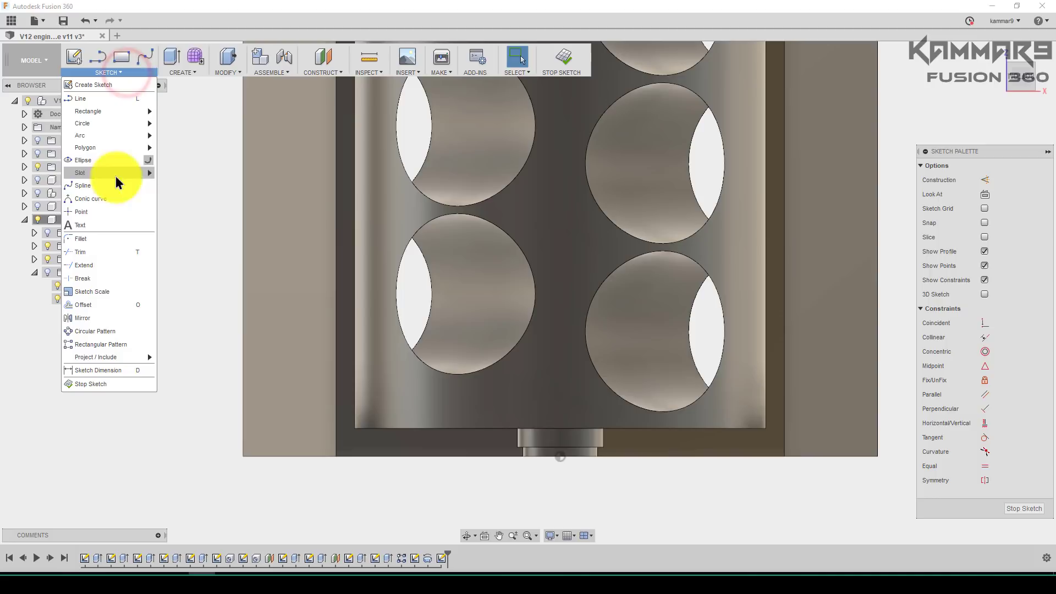
mouse_move(110, 114)
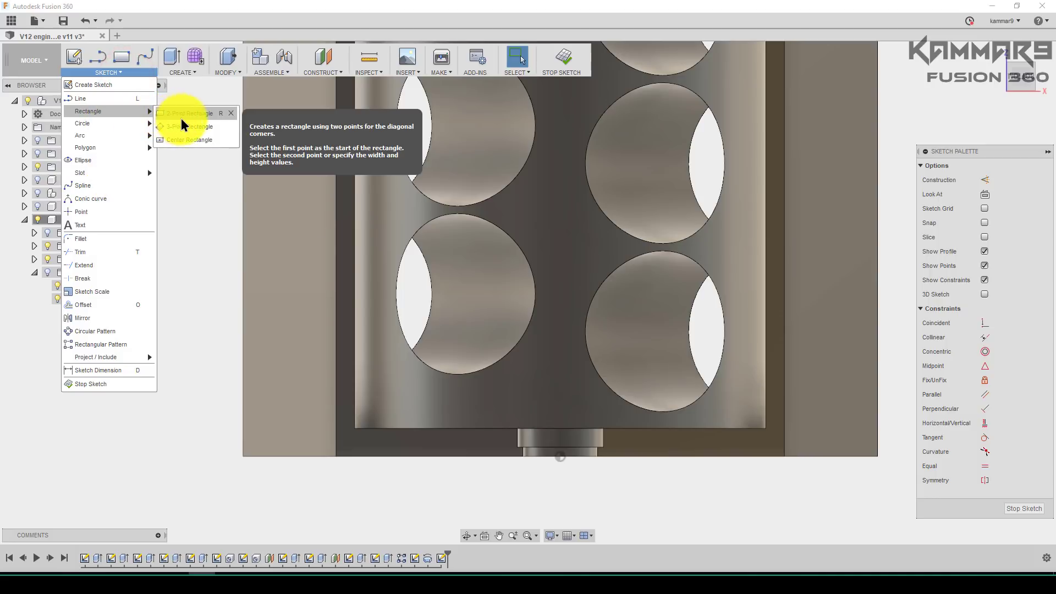
click(185, 140)
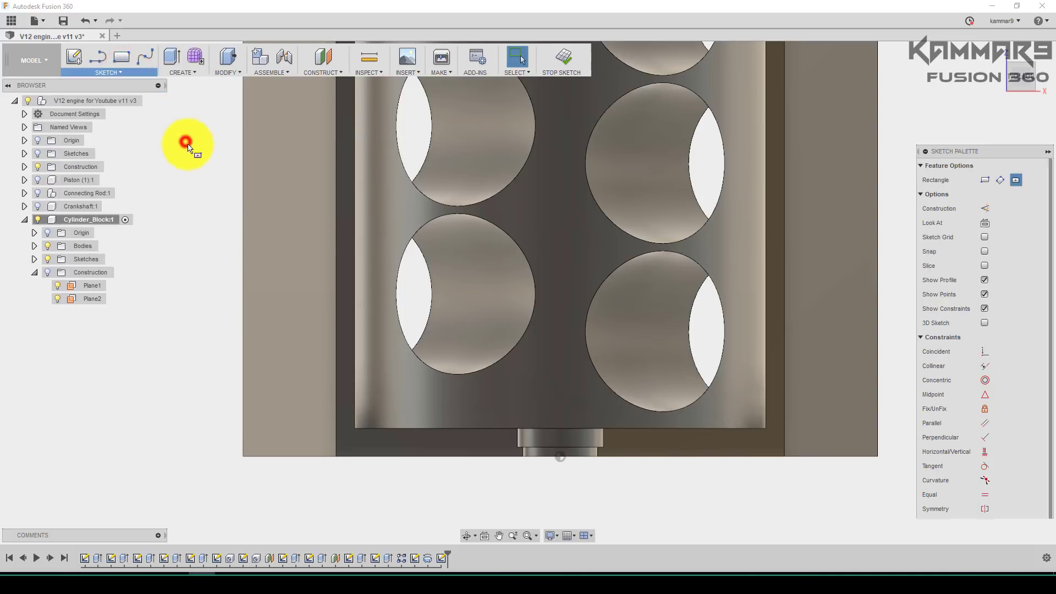
click(561, 452)
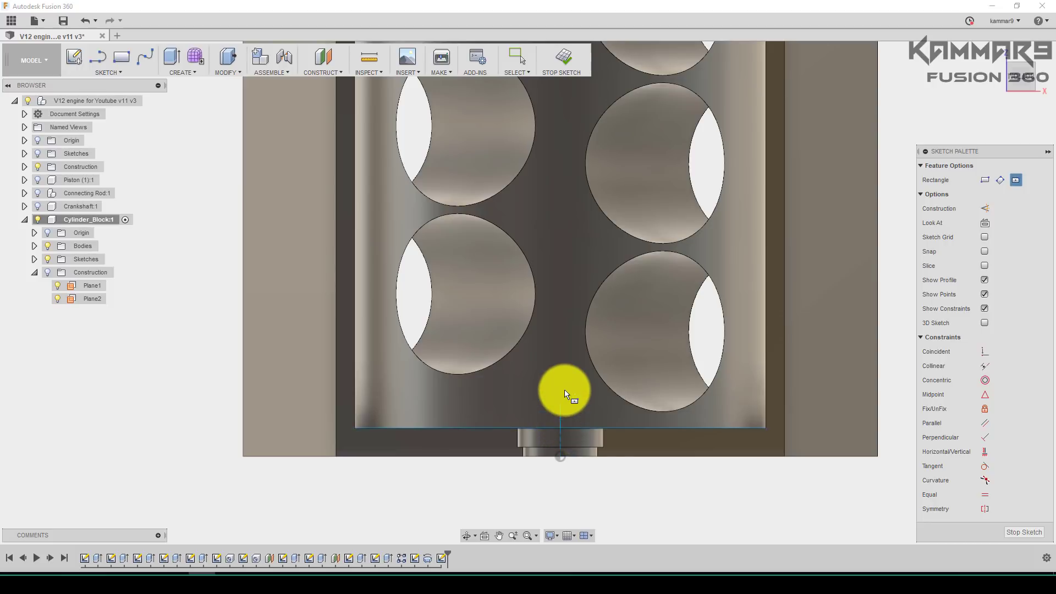
click(559, 249)
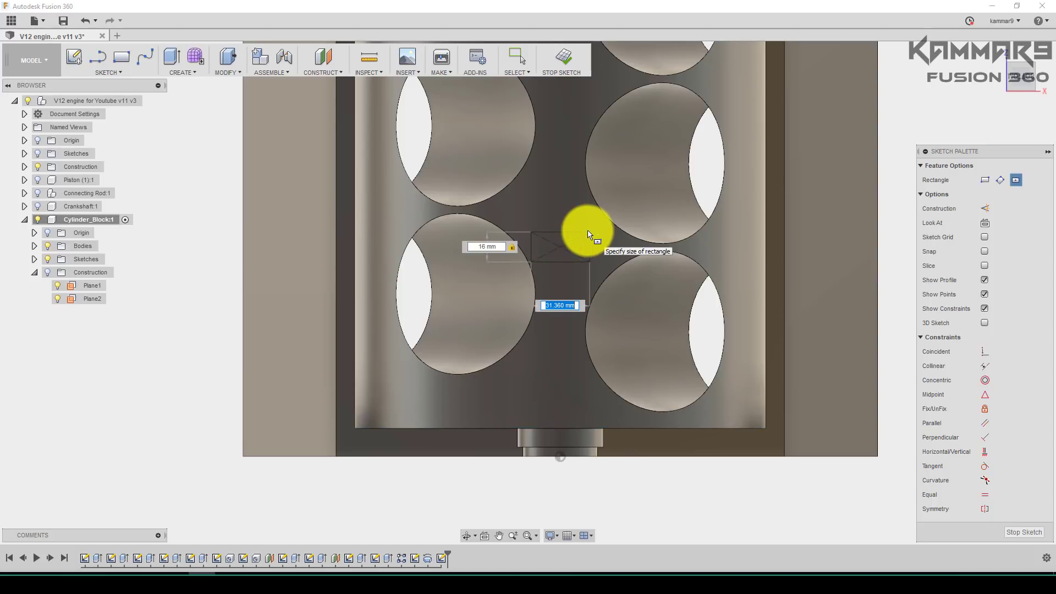
text(36)
key(Return)
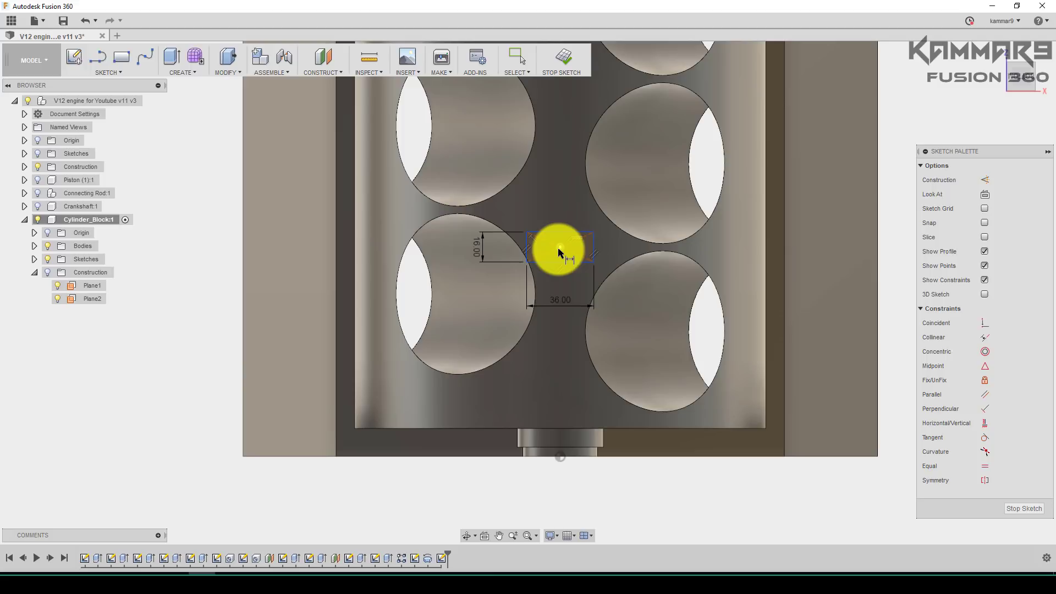
Step: Dimension the rectangle's nearest long edge at 114 mm from the block's end edge
click(575, 262)
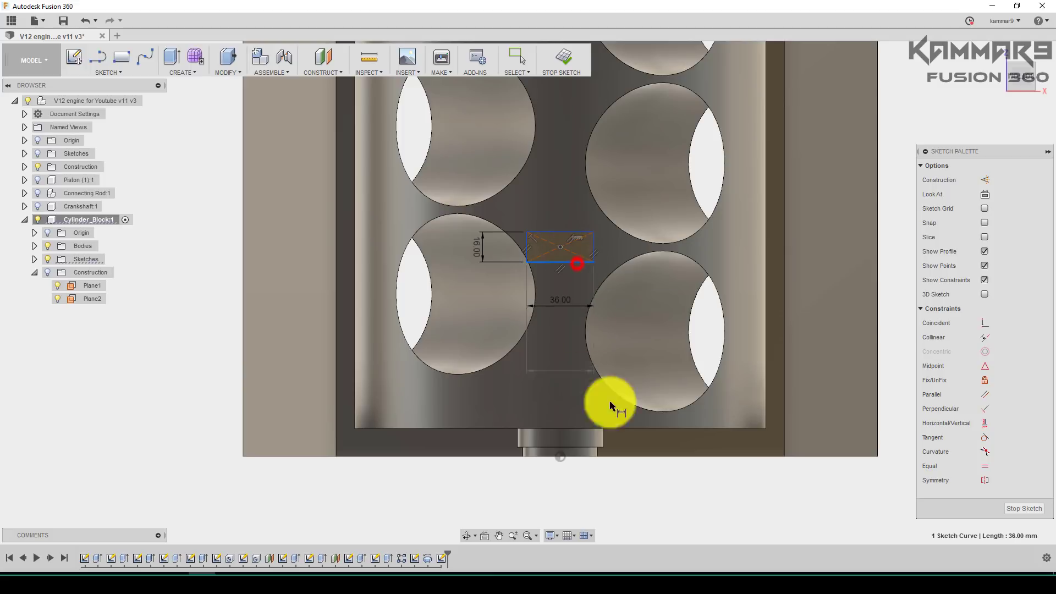
click(618, 457)
click(900, 379)
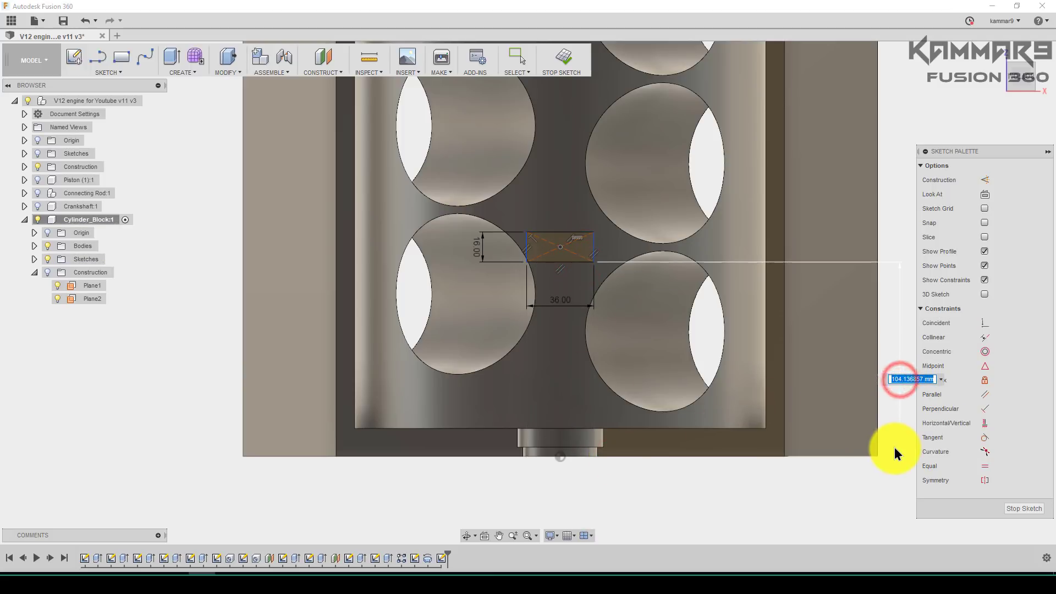
text(114)
key(Return)
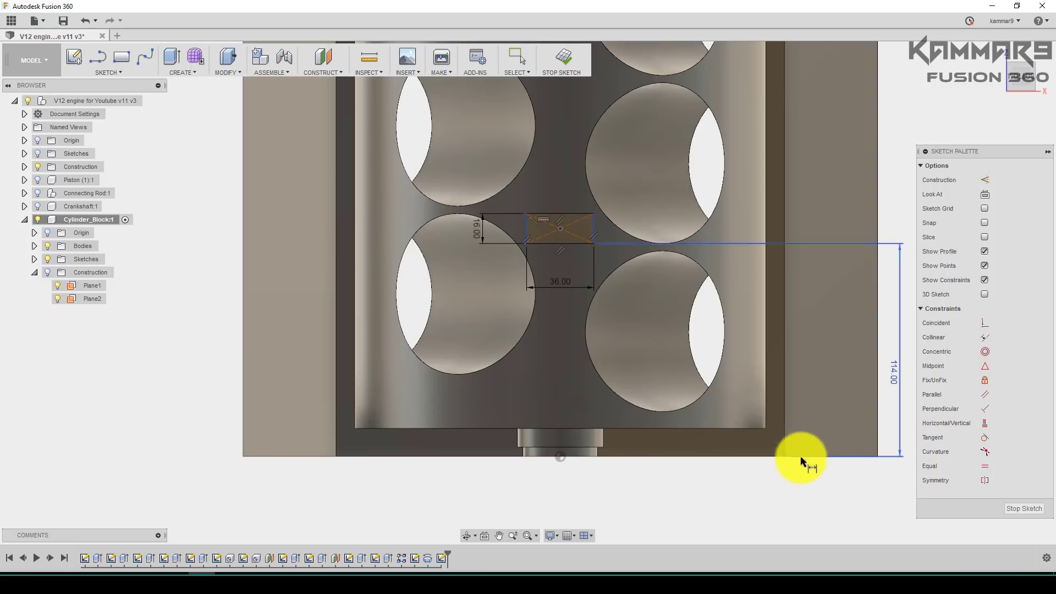
Step: Align the rectangle's centre point vertically with the sketch origin using a Horizontal/Vertical constraint
key(Escape)
click(560, 228)
shift+click(560, 458)
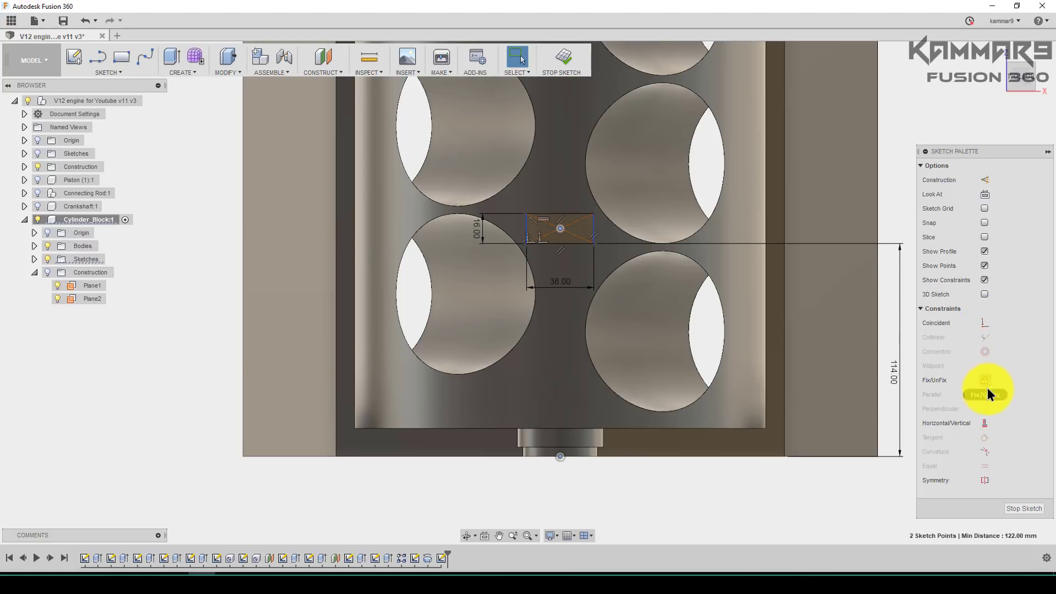
click(985, 423)
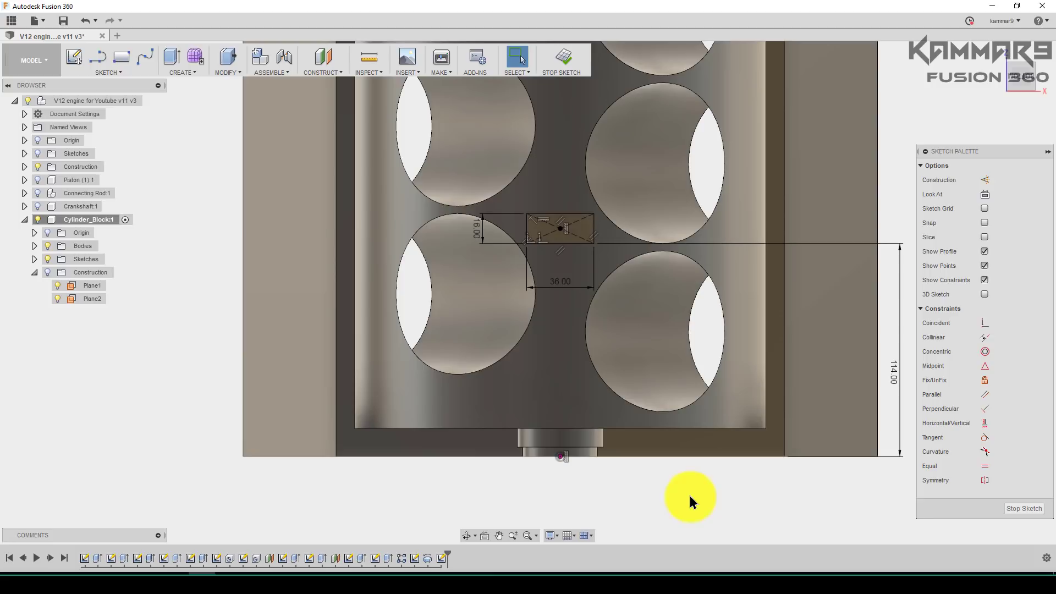
Step: Extrude the 36 × 16 mm rectangle up to the curved crankcase face with the To Object extent, joining it to the block
scroll(685, 486, down, 2)
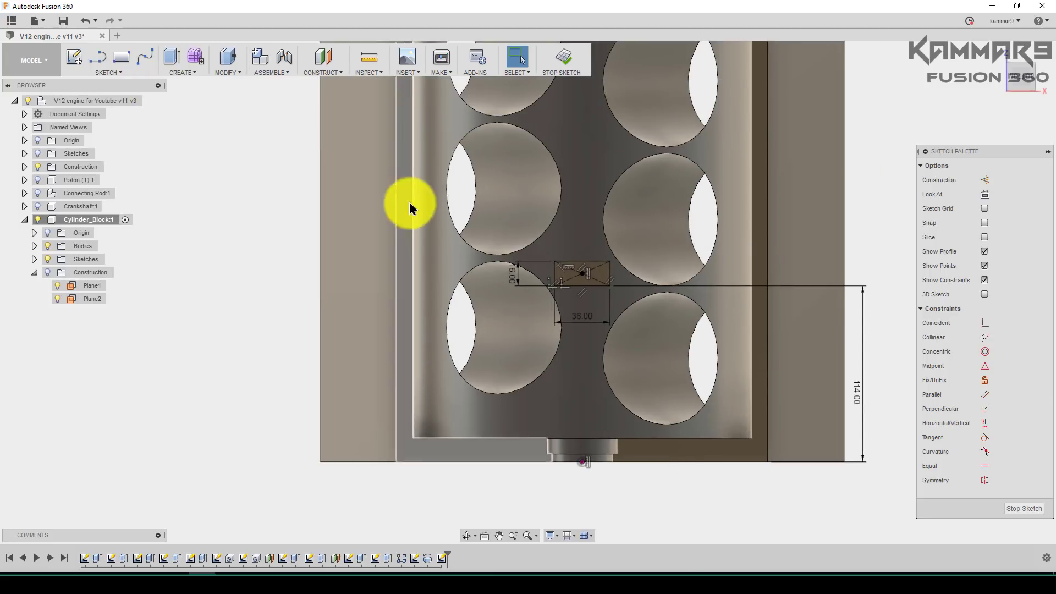
shift+middle_drag(400, 200, 388, 231)
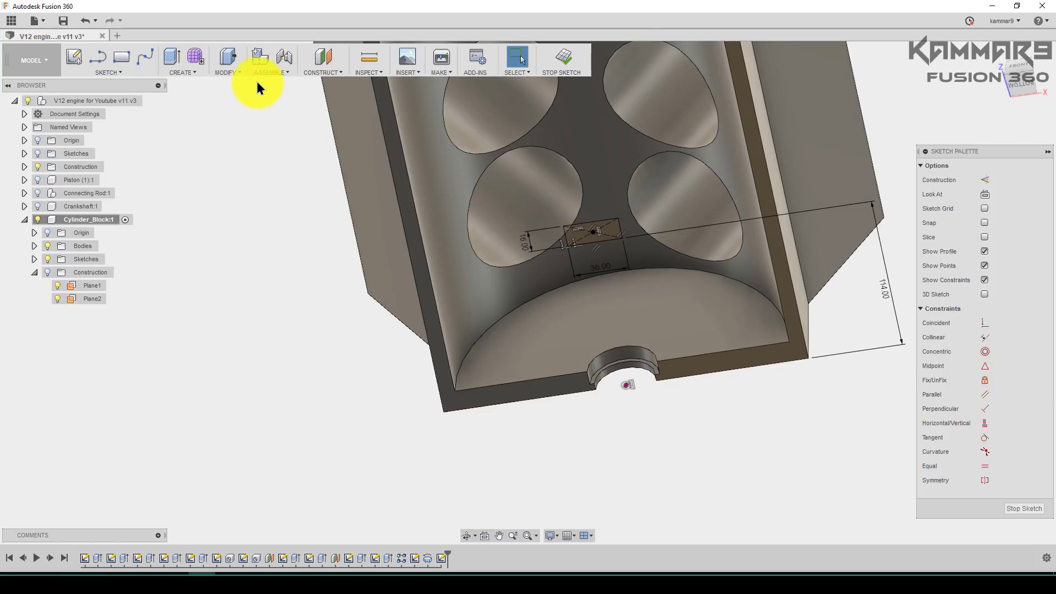
click(230, 63)
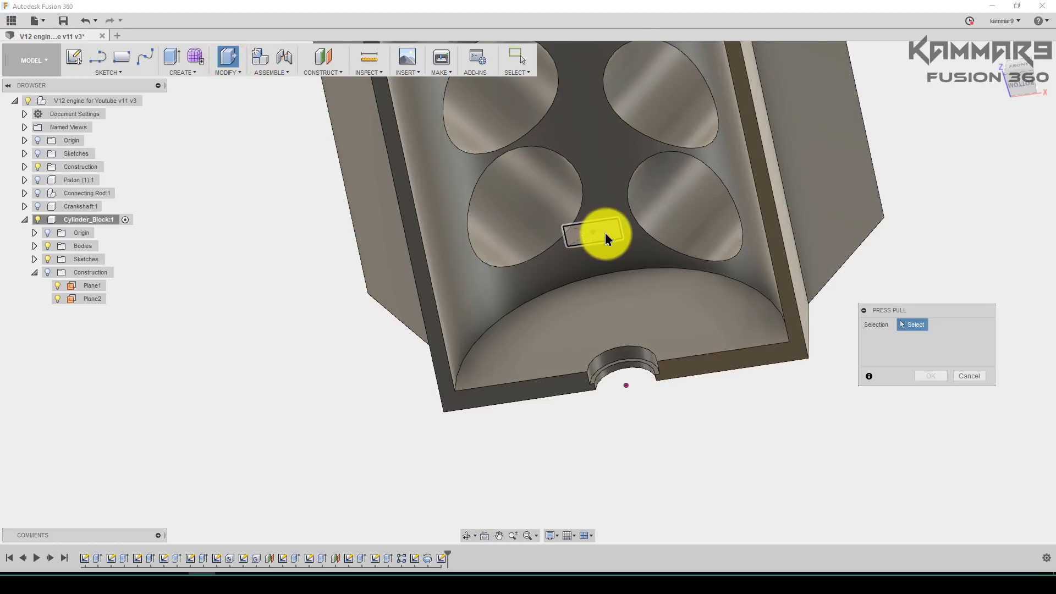
click(606, 232)
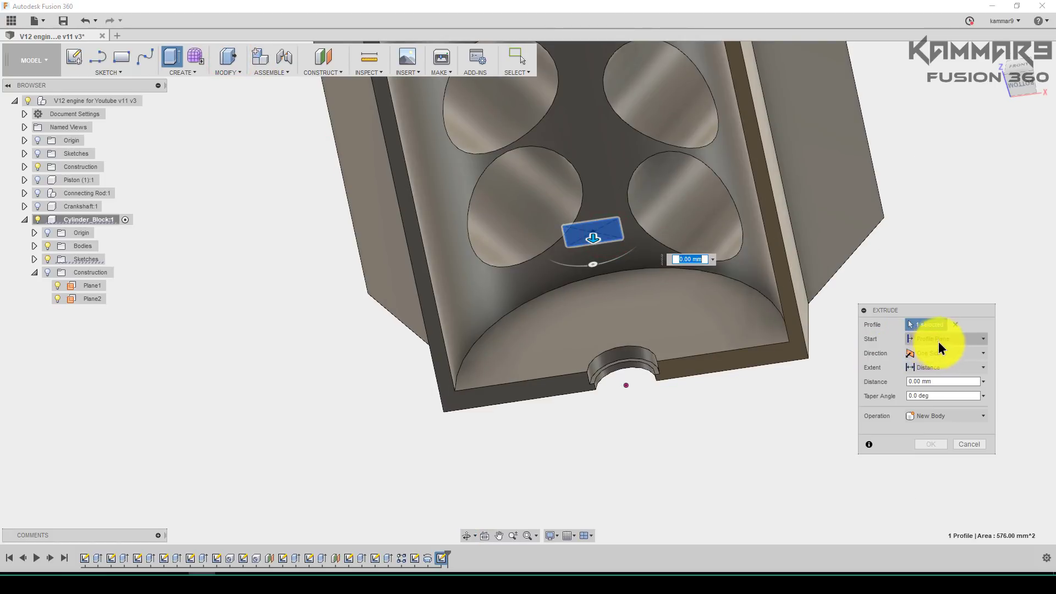
click(963, 365)
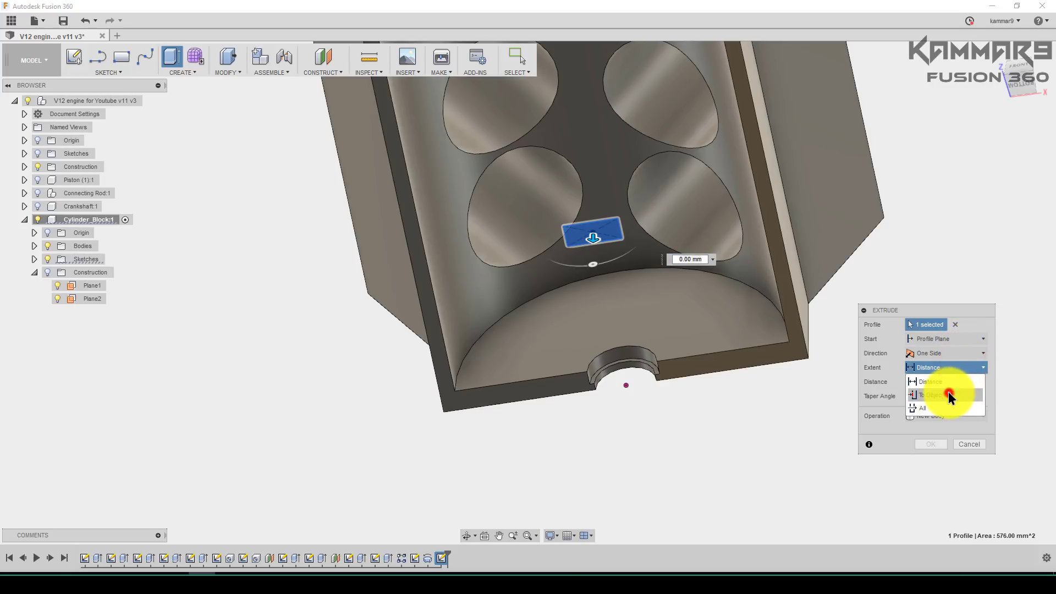
click(935, 394)
click(602, 166)
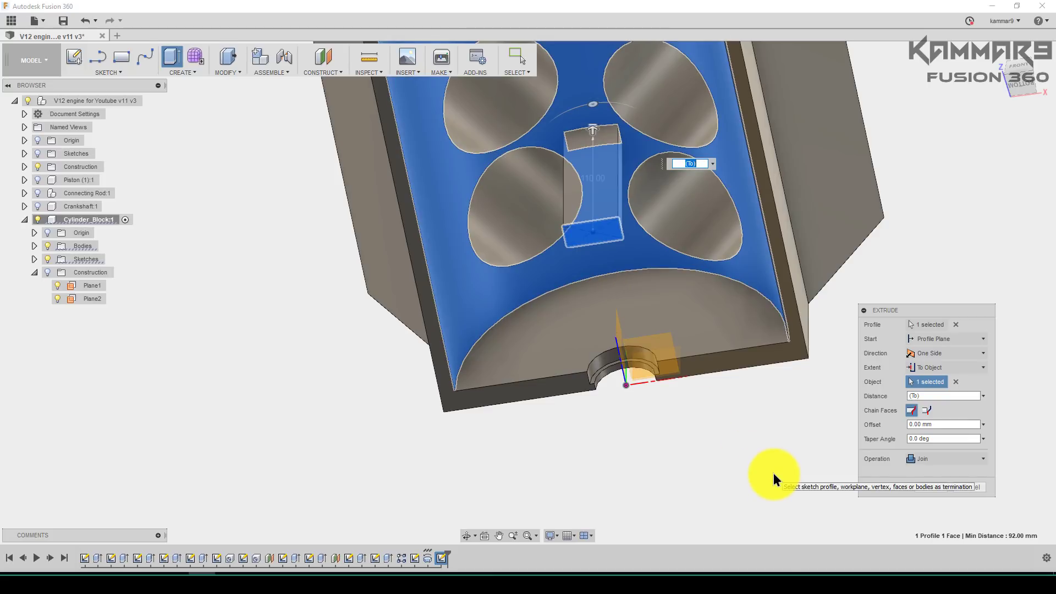
click(921, 488)
click(856, 474)
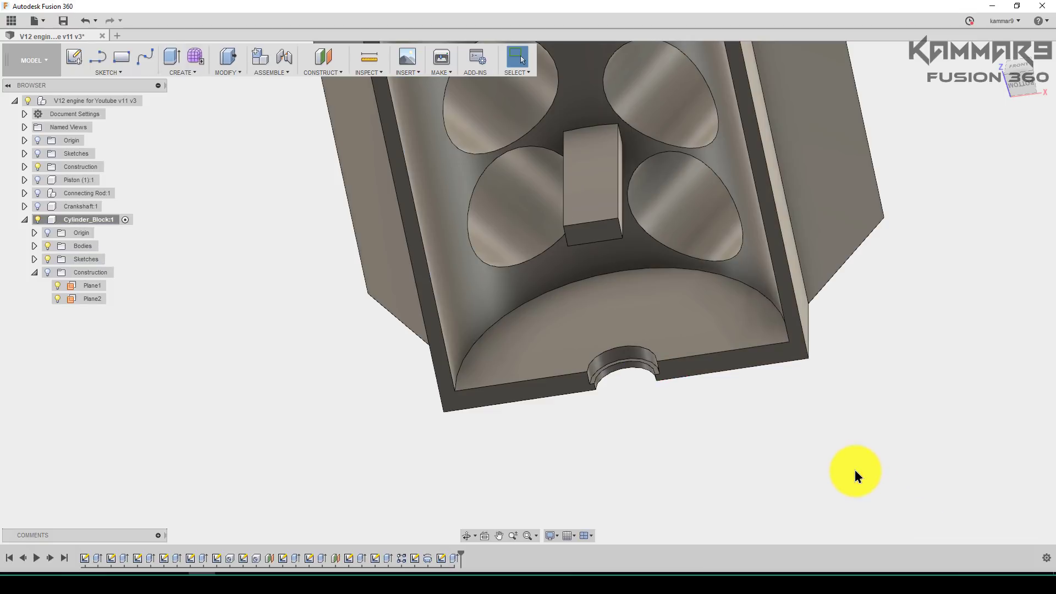
Step: On the new post's bottom face, sketch a rectangle about 92 × 16 mm from the post's corner to the crankcase's inner wall
click(605, 232)
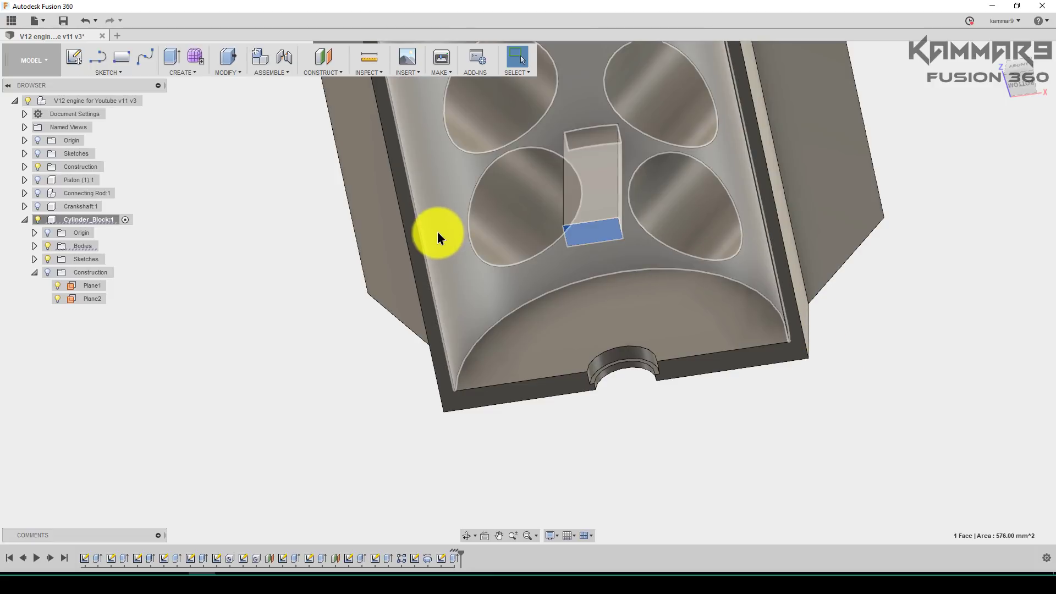
click(79, 56)
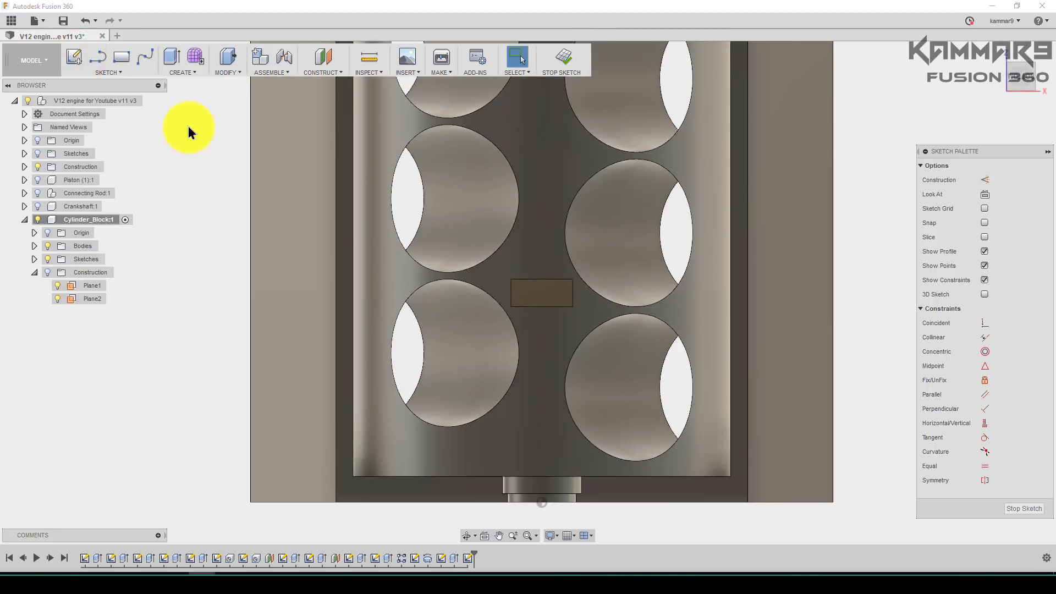
click(123, 57)
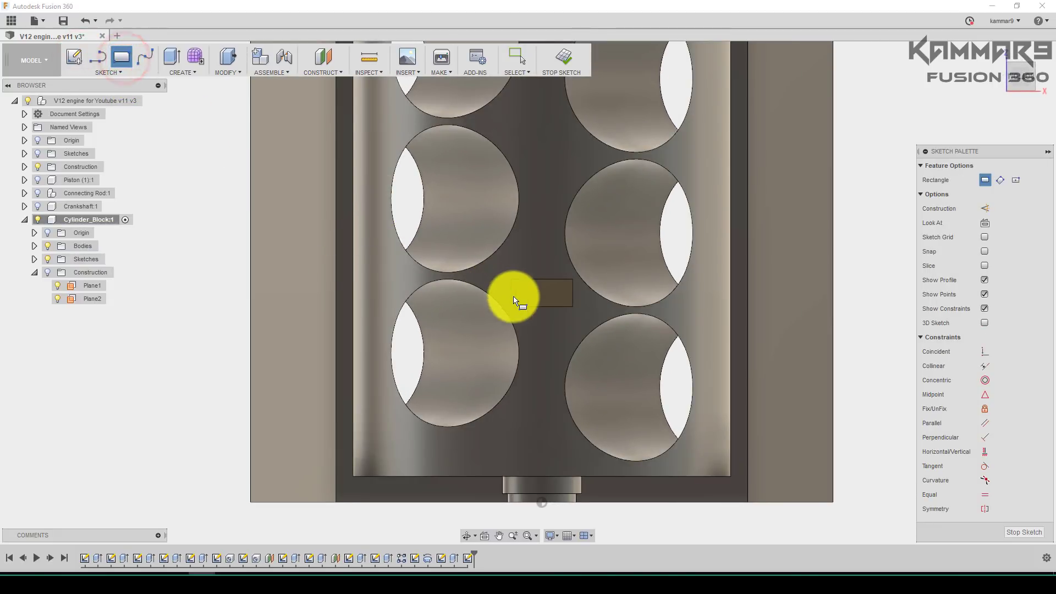
click(573, 309)
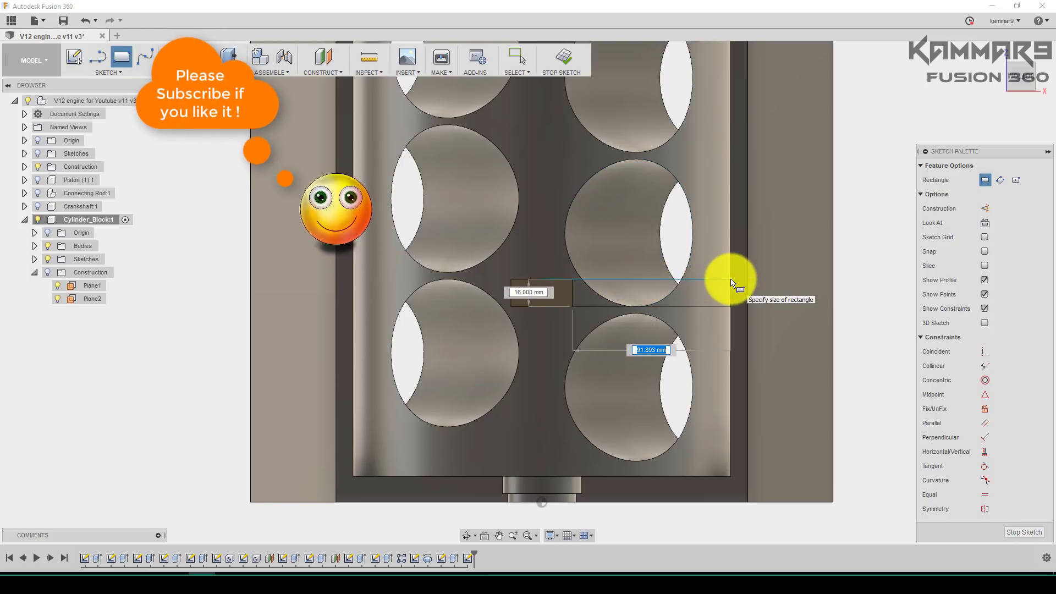
scroll(726, 282, up, 3)
scroll(732, 281, up, 2)
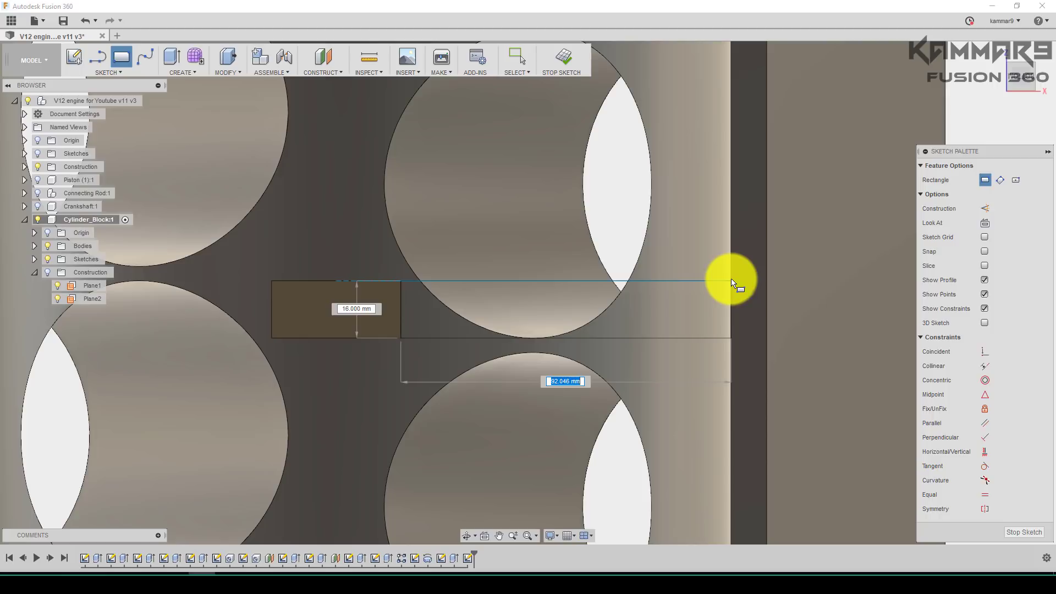
click(731, 282)
scroll(559, 368, down, 3)
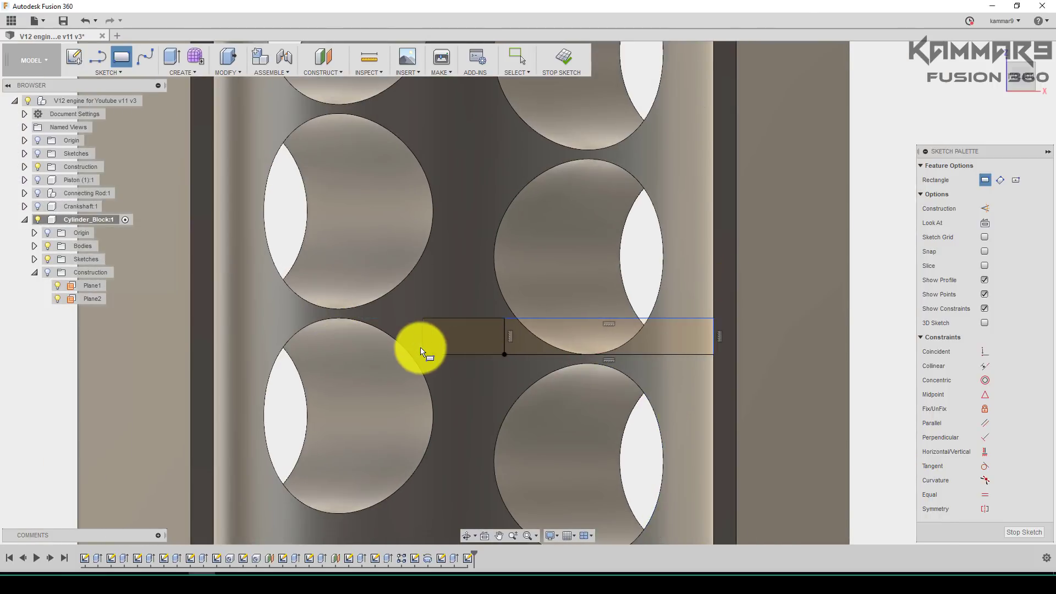
Step: Sketch a matching rectangle from the post's other side to the opposite inner wall of the crankcase
click(422, 354)
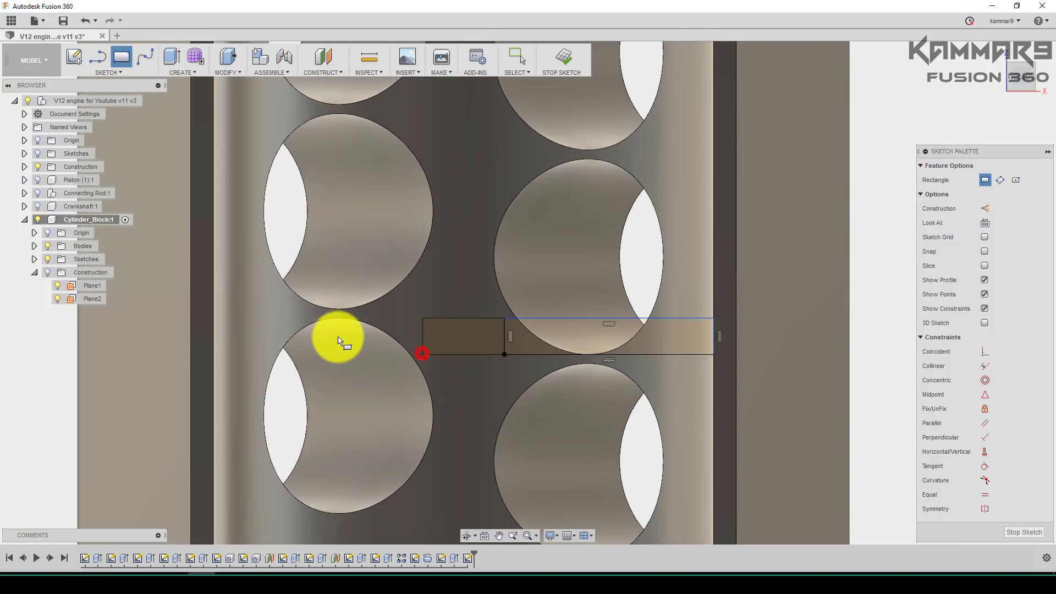
click(214, 318)
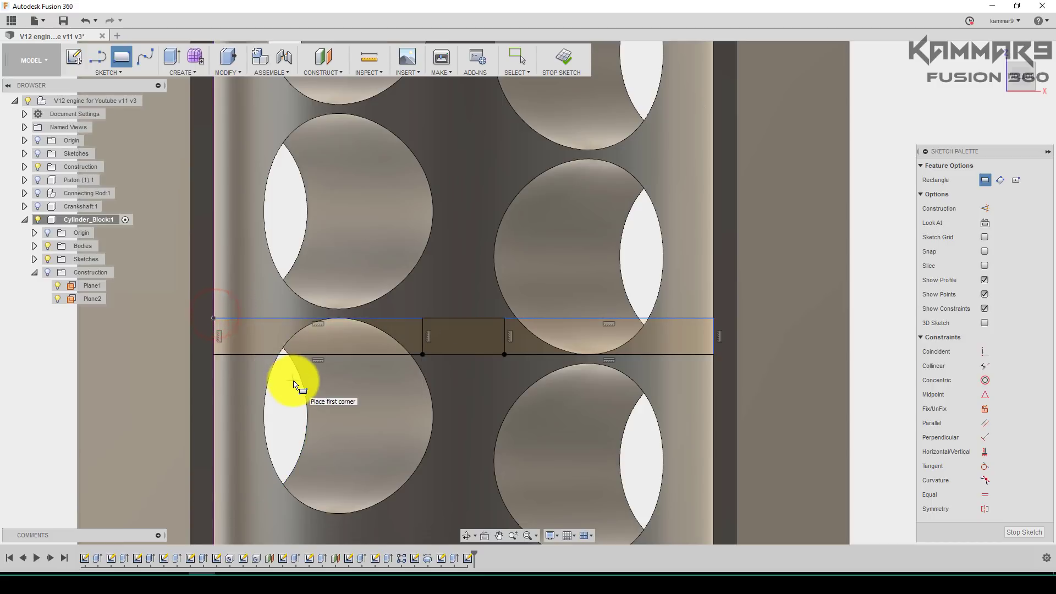
key(Escape)
Step: Apply Collinear constraints aligning the long upper edges of both side rectangles with the matching edge of the central post
scroll(520, 334, up, 1)
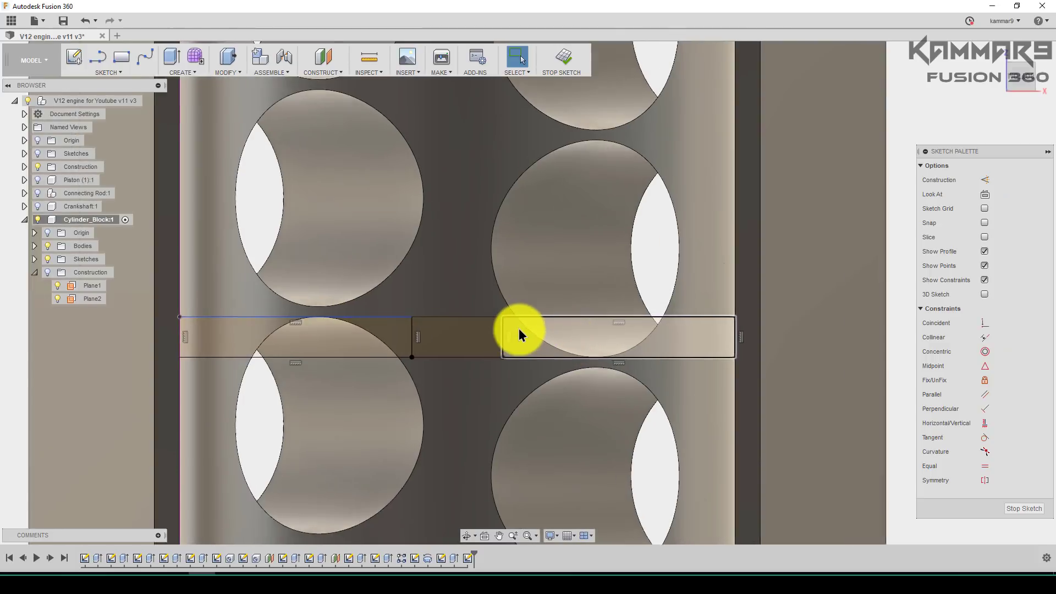
scroll(519, 334, up, 1)
click(984, 338)
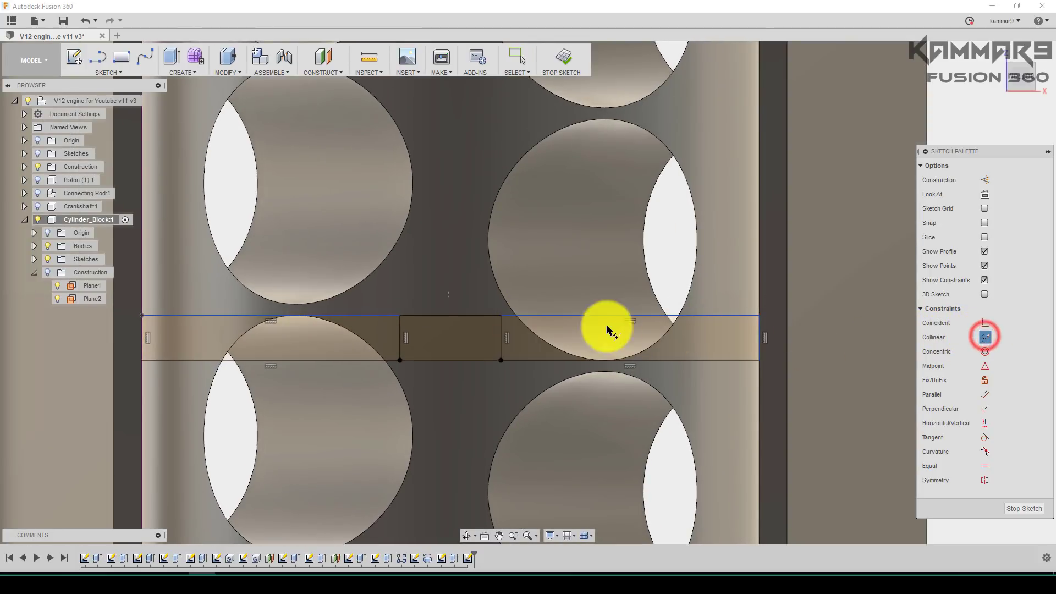
click(559, 316)
click(483, 317)
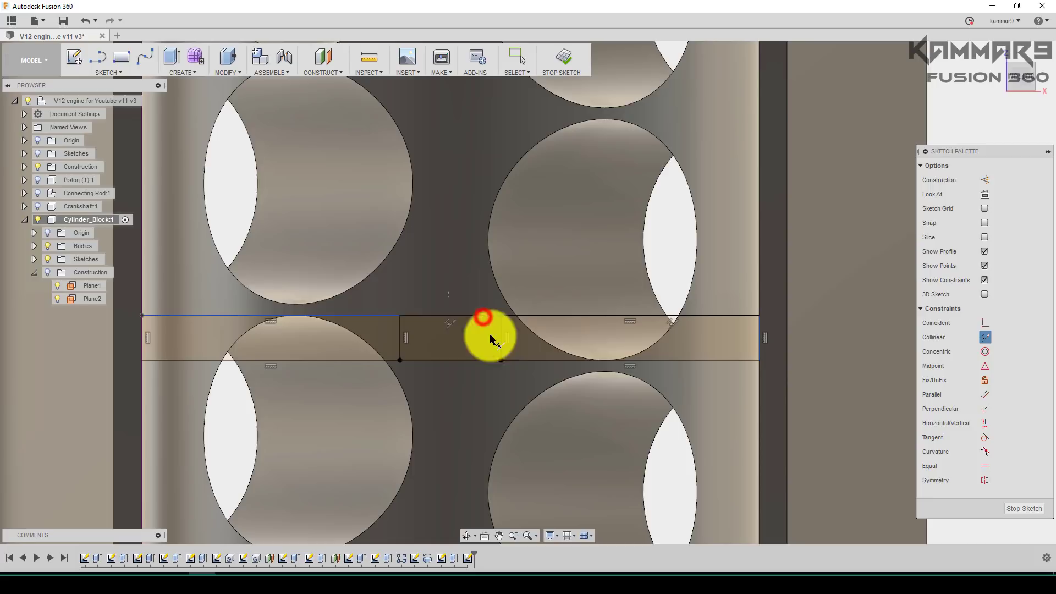
click(378, 316)
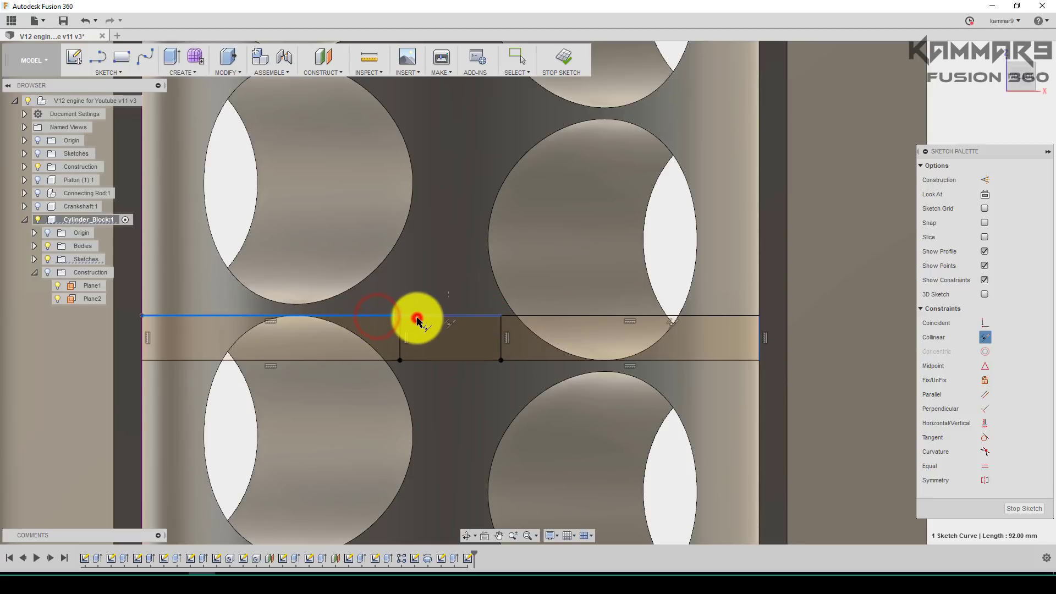
click(417, 319)
scroll(536, 341, down, 1)
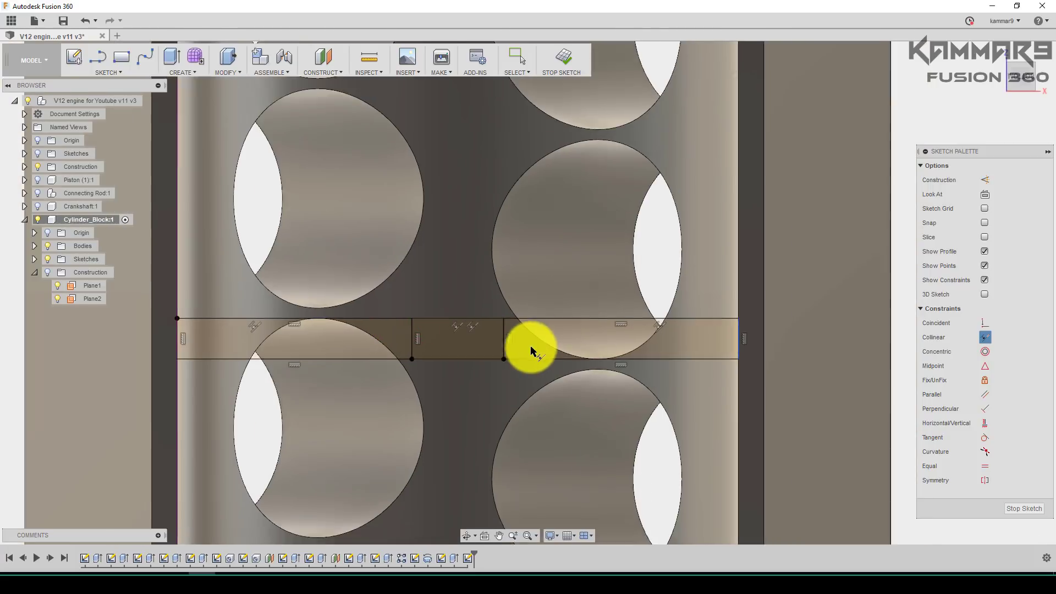
key(Escape)
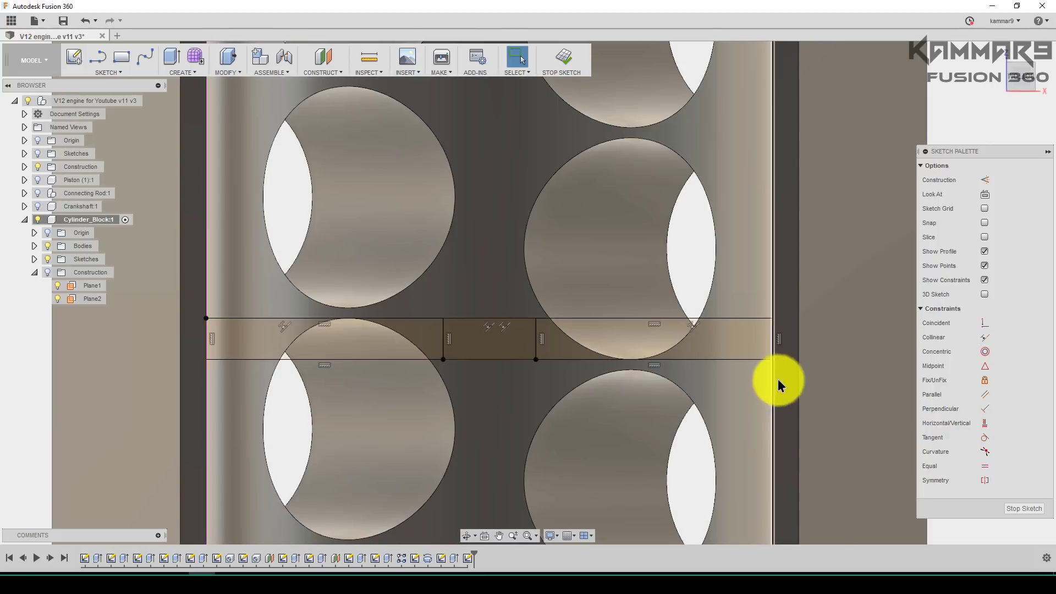
Step: Pull the +X side rectangle's free outer corner inward, then constrain its end edge collinear with the crankcase's inner wall edge
drag(773, 361, 758, 360)
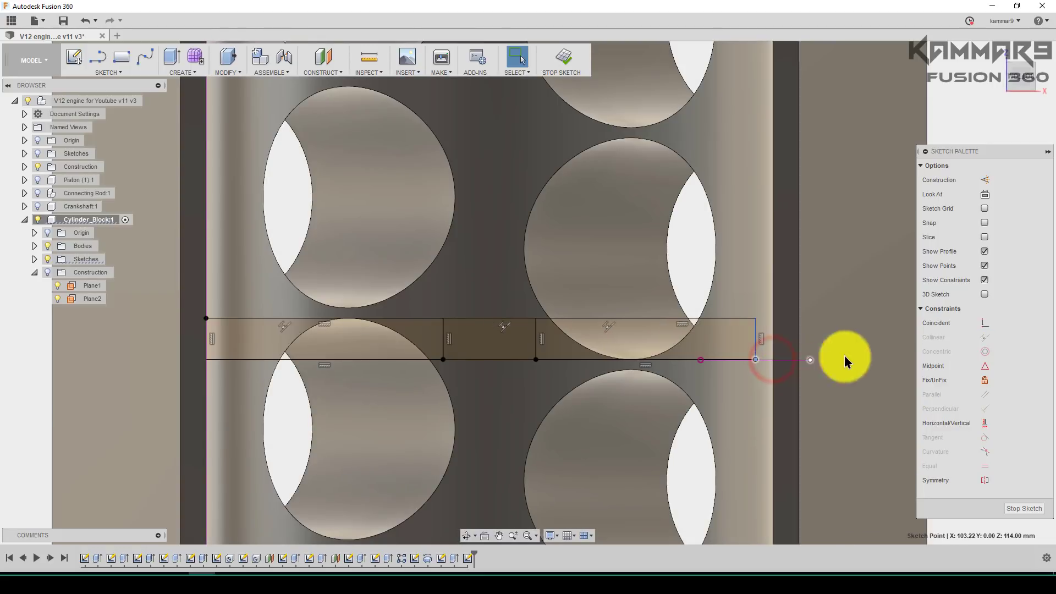
click(985, 381)
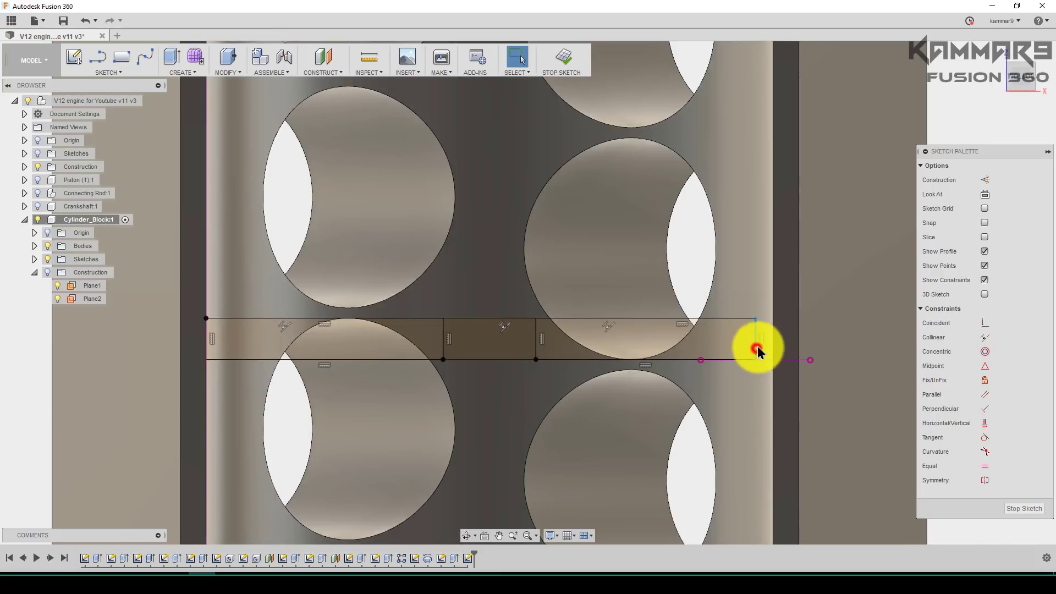
click(755, 345)
click(775, 319)
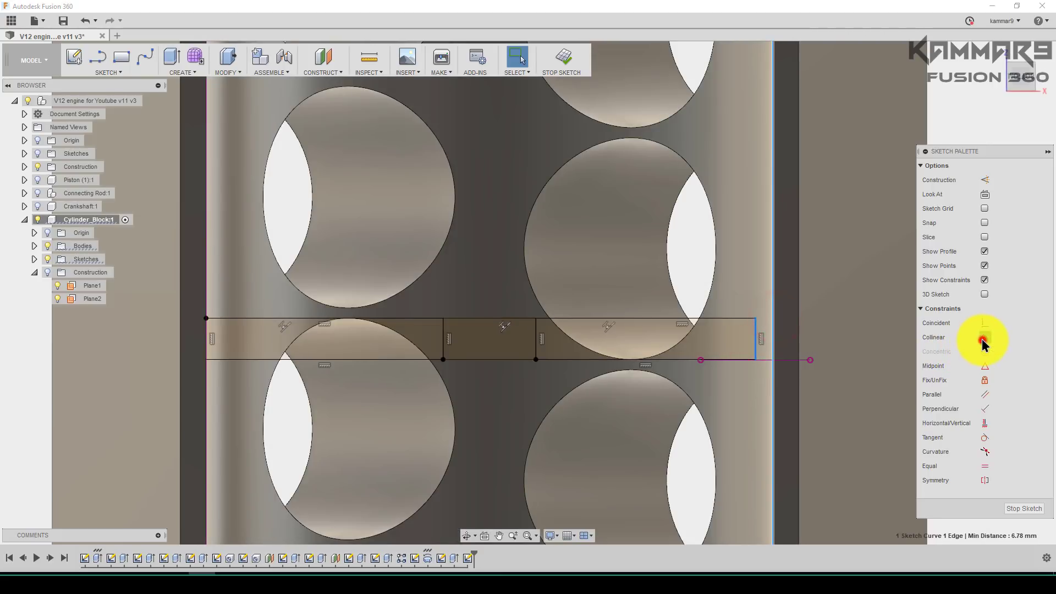
click(983, 342)
Step: Extrude both side rectangles together by -36 mm into the crankcase, using the Join operation to form webs beside the post
scroll(853, 388, down, 2)
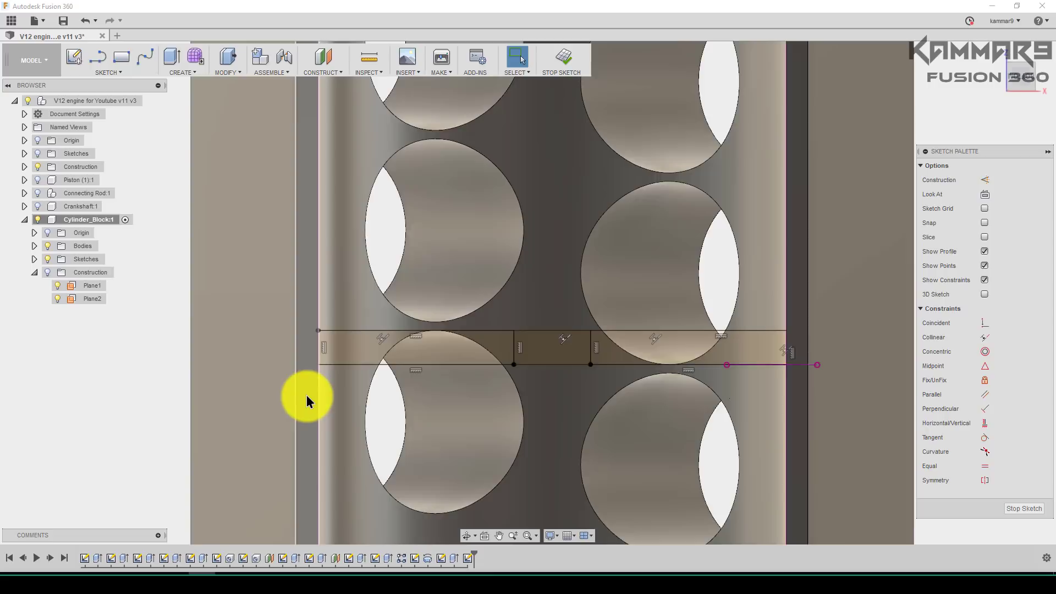
scroll(306, 395, down, 2)
shift+middle_drag(526, 355, 518, 393)
click(444, 364)
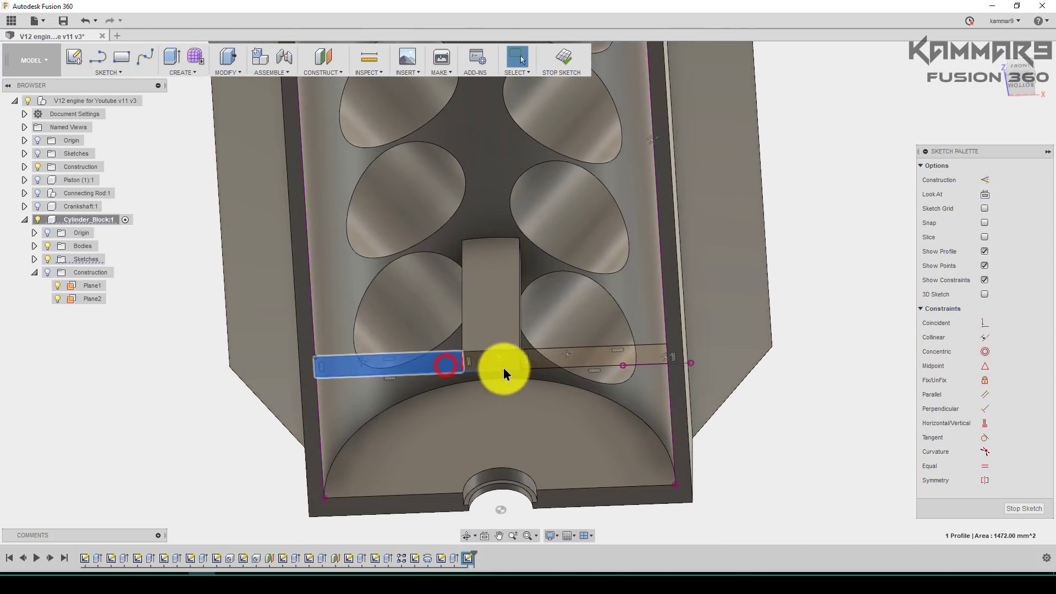
click(540, 361)
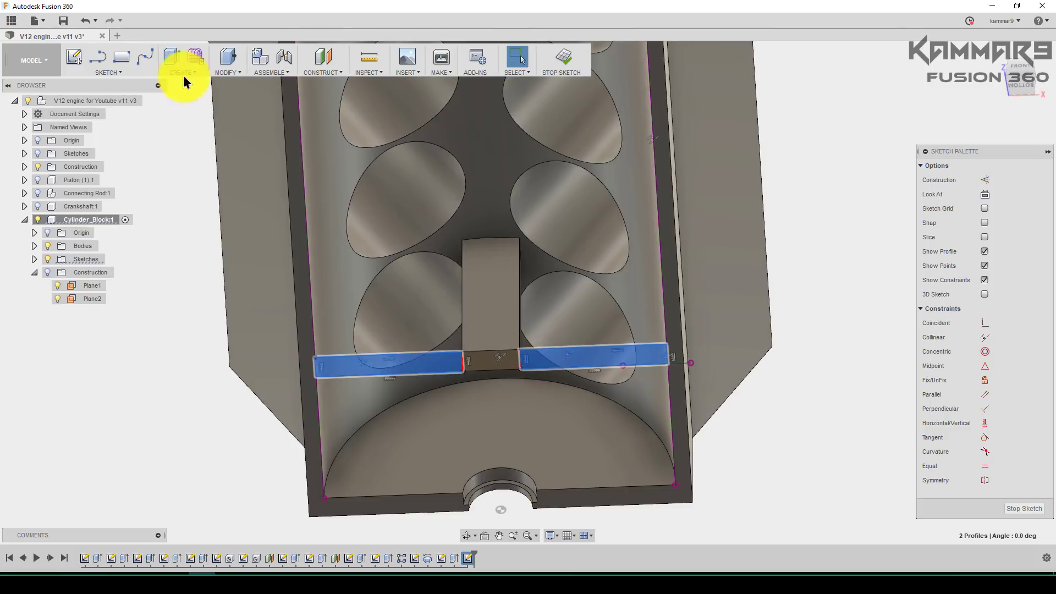
click(171, 59)
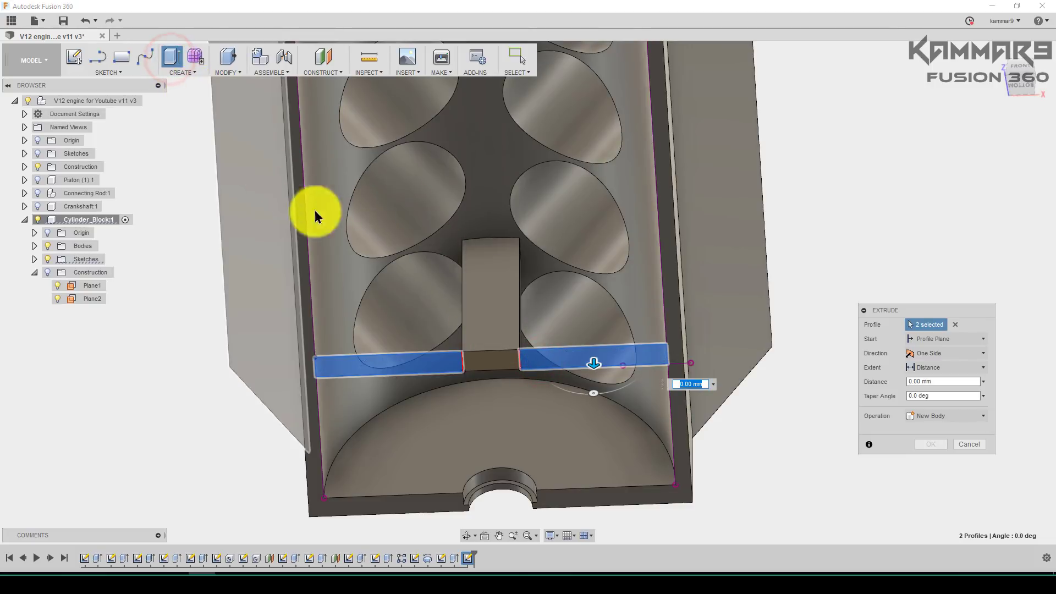
click(593, 366)
drag(595, 365, 591, 335)
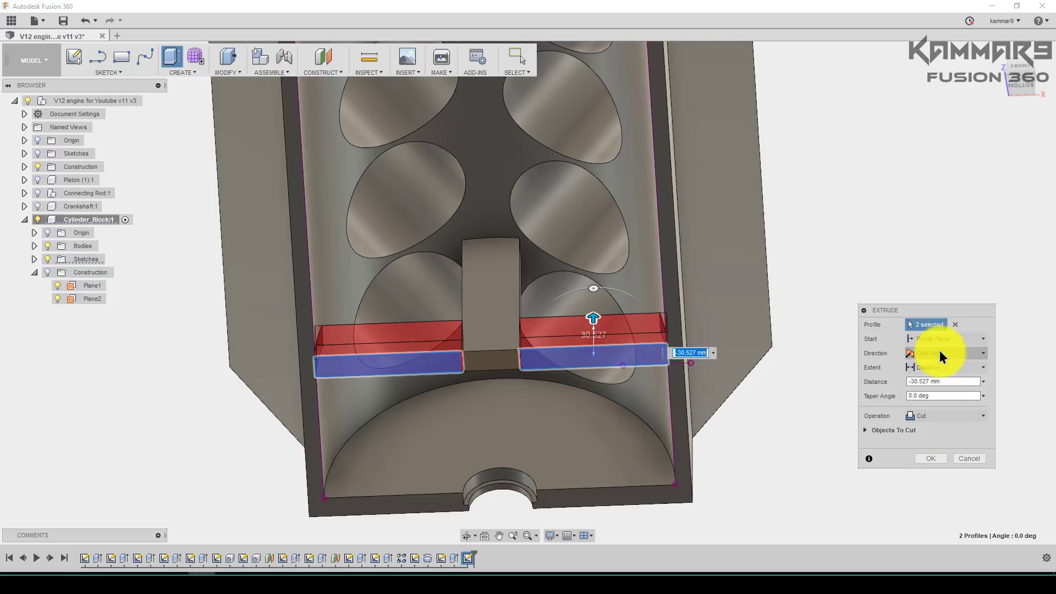
click(929, 416)
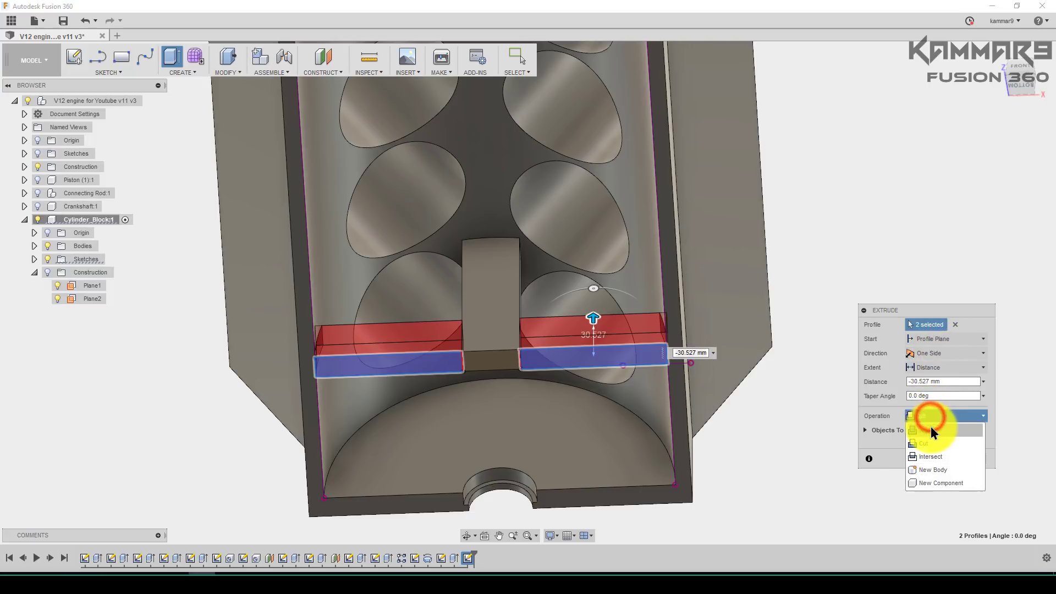
click(930, 429)
click(941, 381)
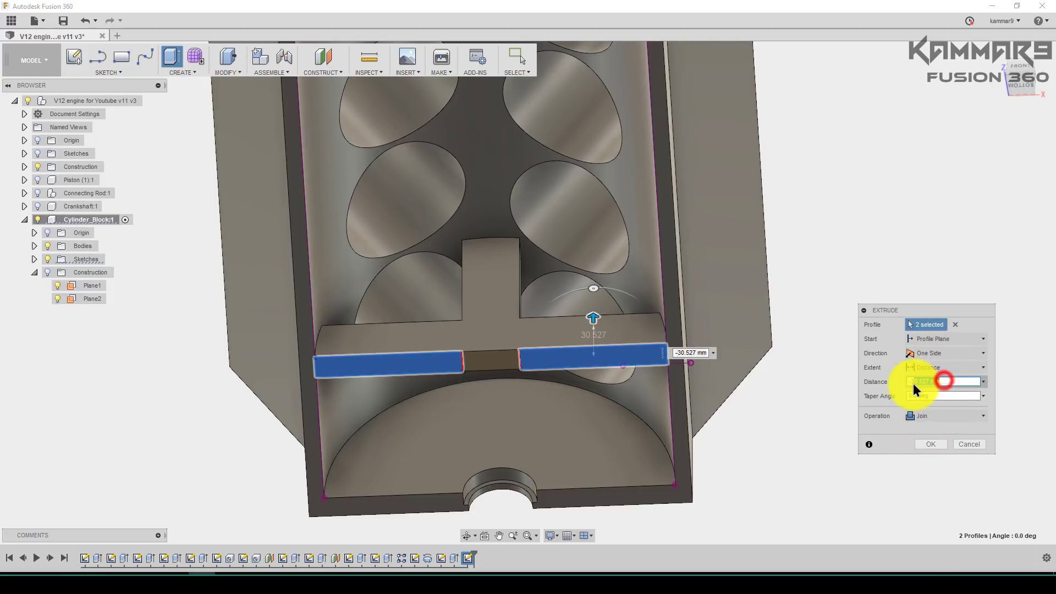
text(-36)
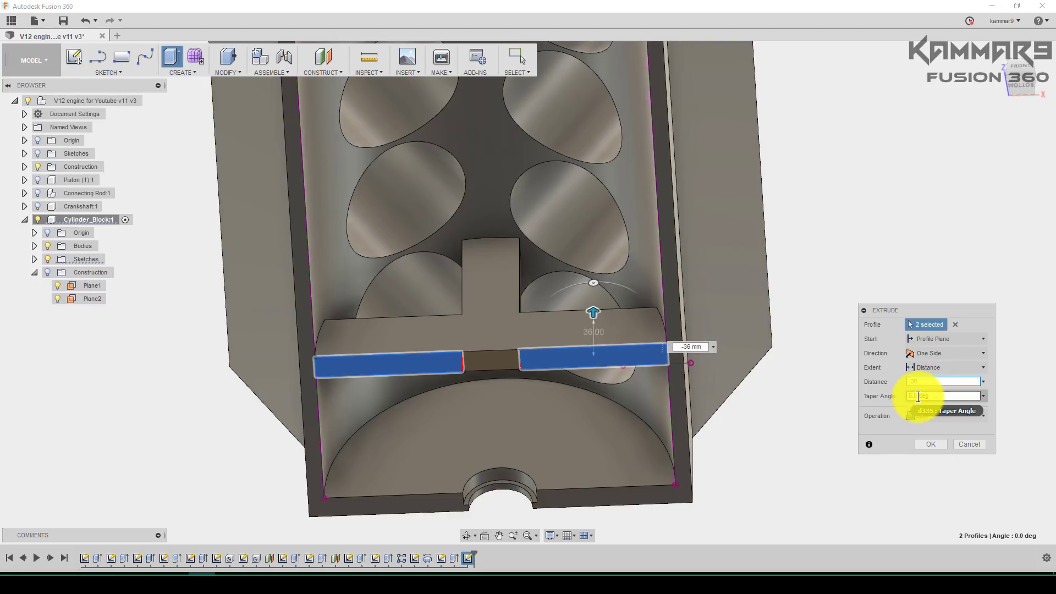
click(918, 396)
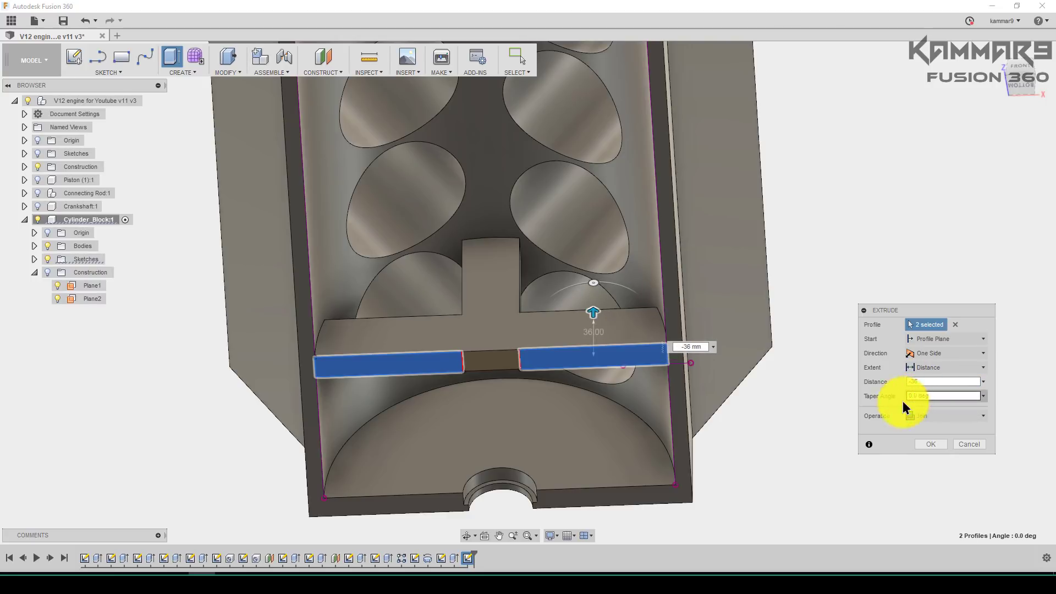
click(926, 445)
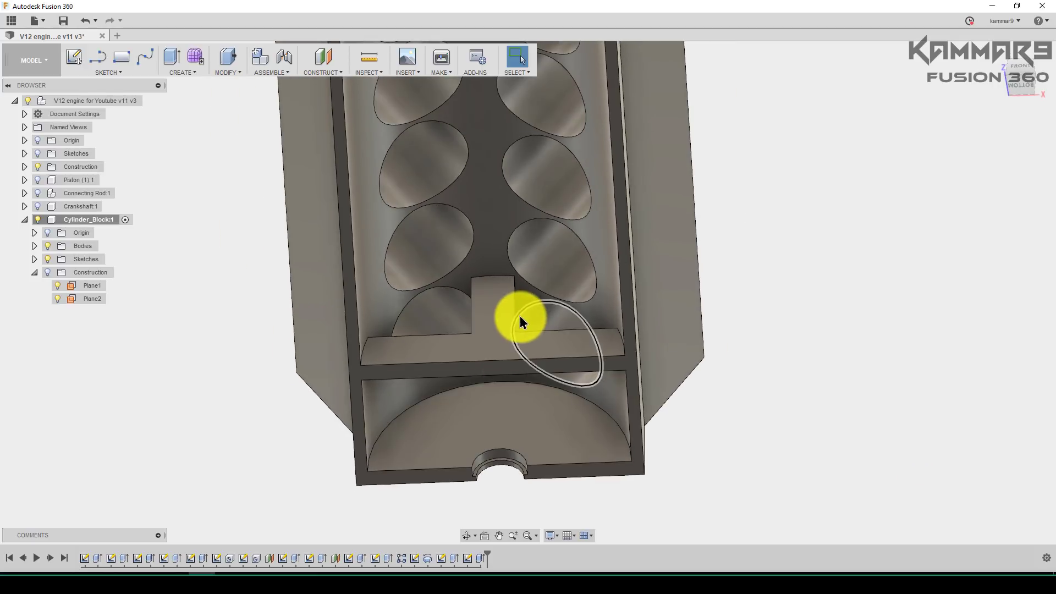
shift+middle_drag(520, 316, 519, 342)
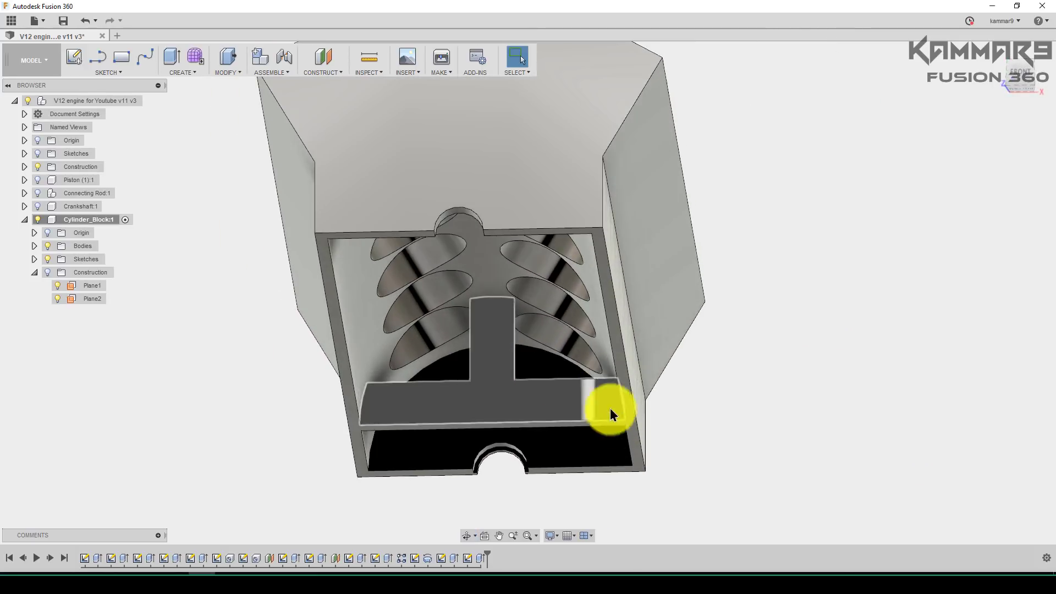
mouse_move(574, 385)
shift+middle_down()
mouse_move(513, 354)
mouse_move(436, 347)
mouse_move(413, 358)
mouse_move(606, 442)
shift+middle_up()
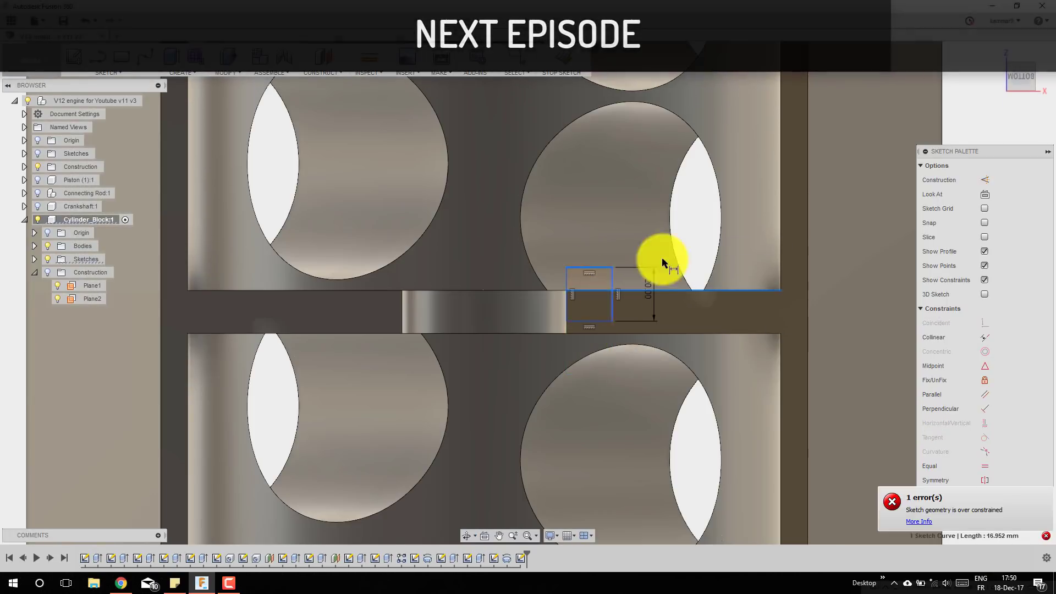
scroll(574, 345, up, 5)
scroll(574, 346, down, 3)
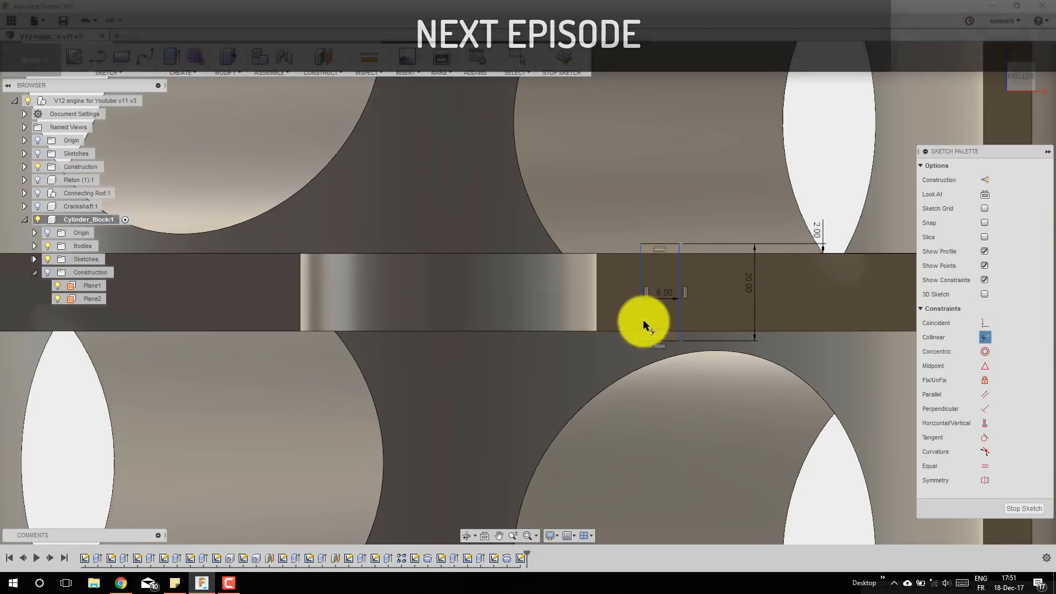
scroll(715, 297, down, 5)
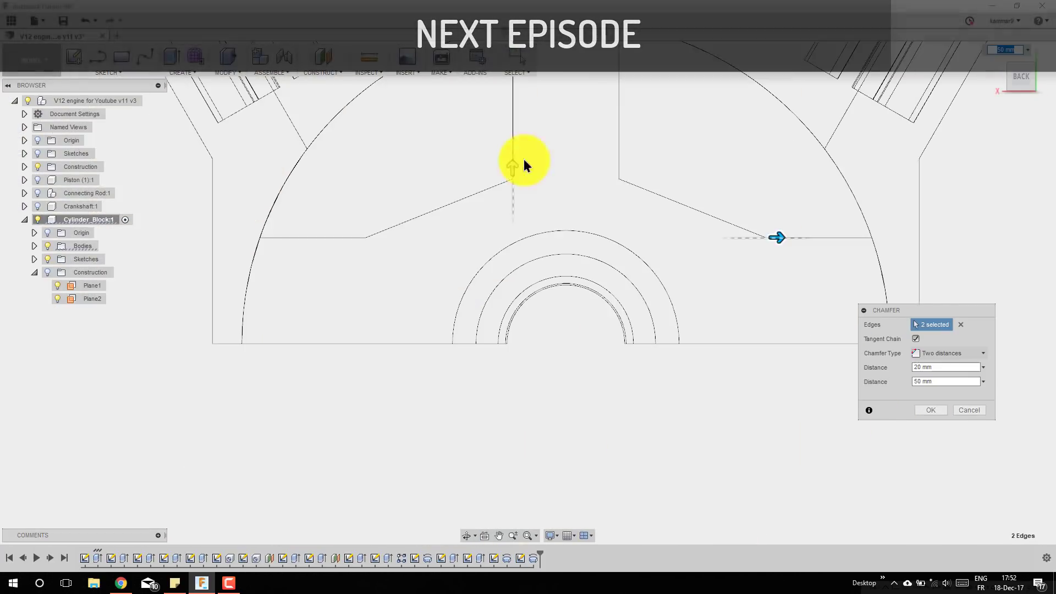
Step: Chamfer the two corner edges where the post meets the side webs, using two distances of 20 mm and 50 mm
key(Return)
Step: Fillet the two selected arc edges around the bearing bore in the web with a constant radius of 2 mm
mouse_move(690, 406)
shift+middle_down()
mouse_move(542, 276)
mouse_move(570, 246)
mouse_move(561, 354)
shift+middle_up()
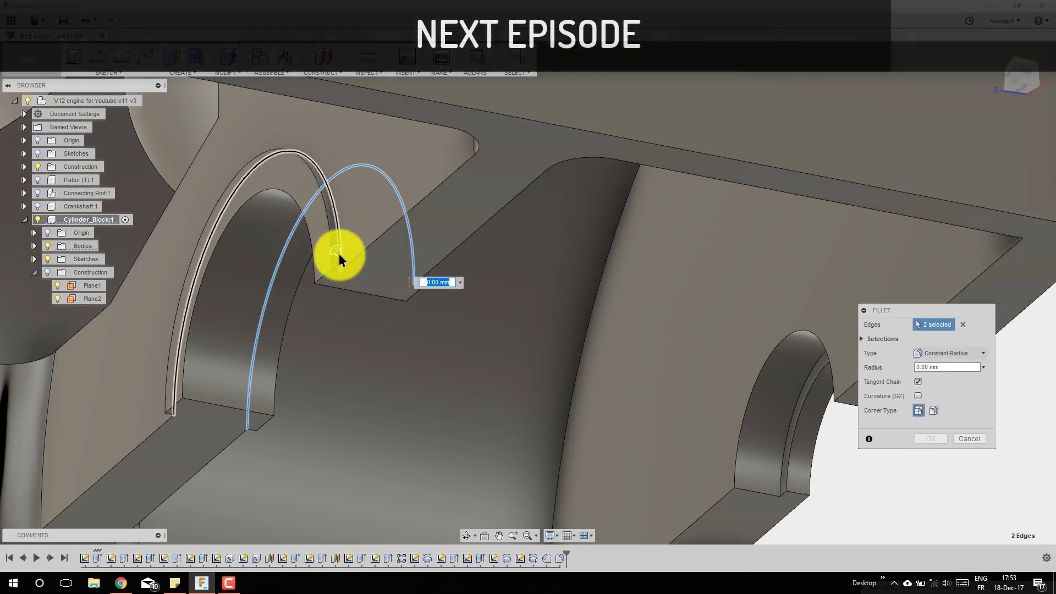
text(2)
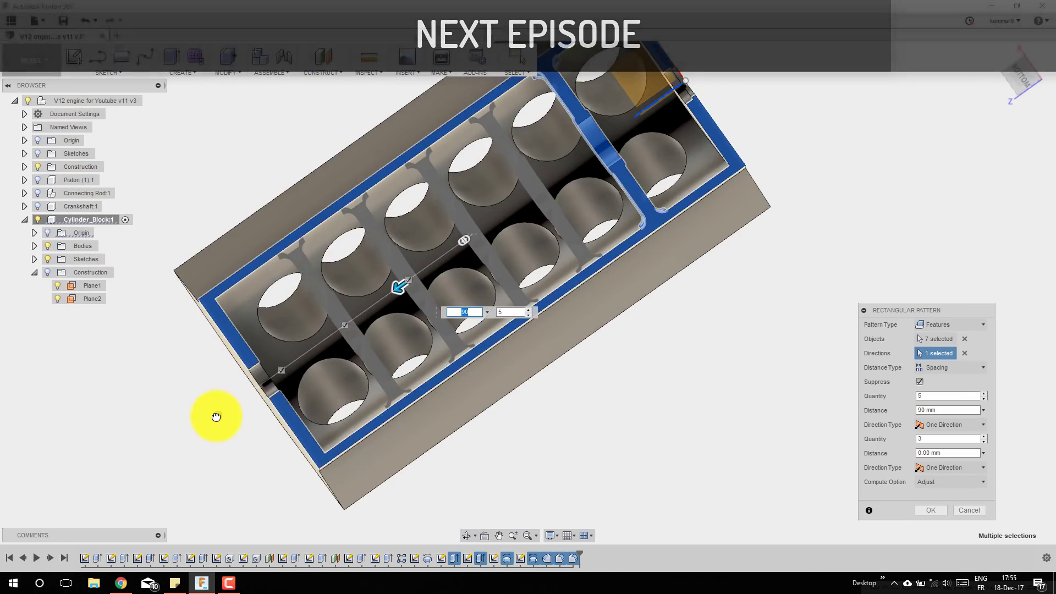
Step: Create a rectangular pattern of the seven bearing support features along the block, quantity 5 with 90 mm spacing
click(930, 509)
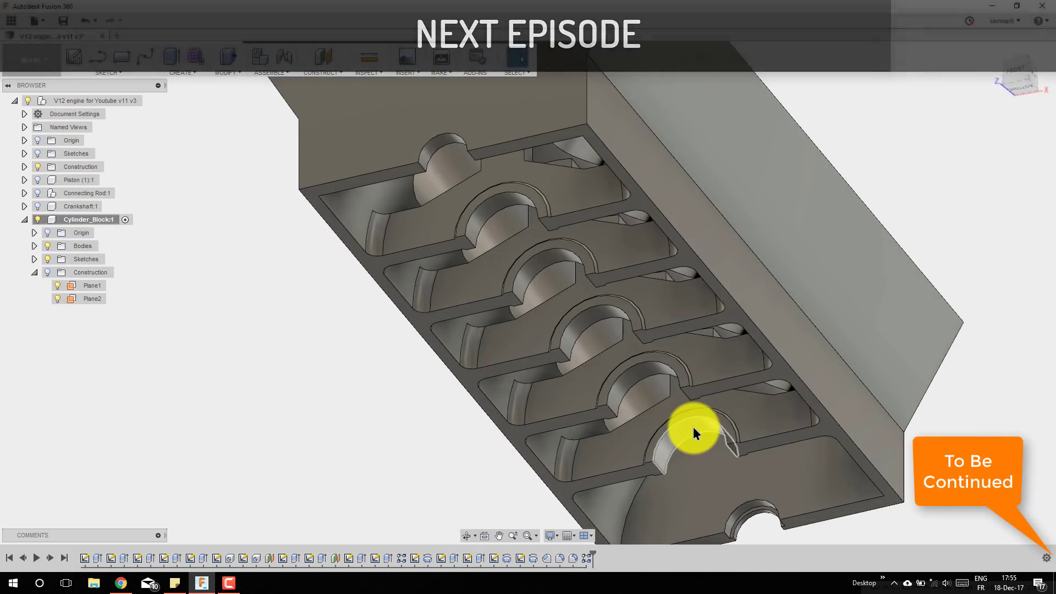